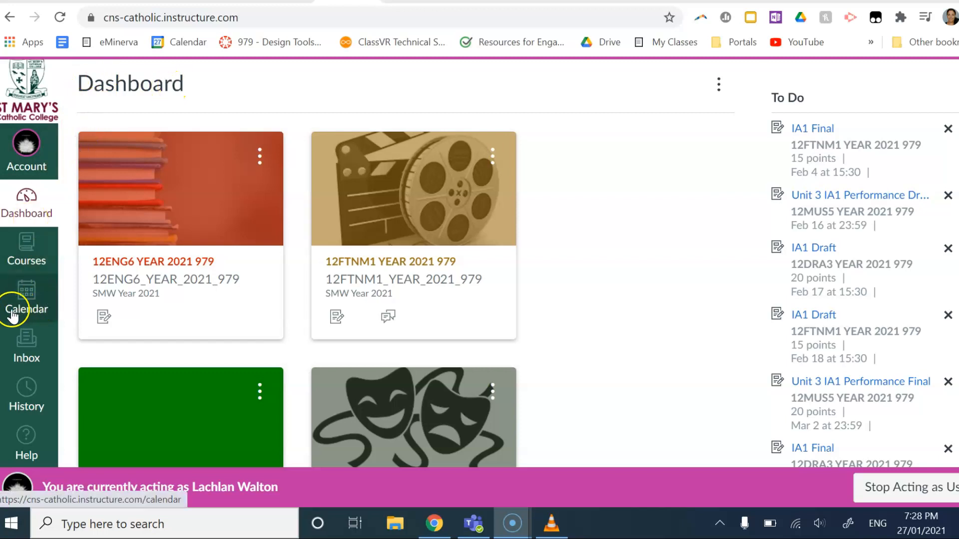
# Step: Open the Canvas Calendar, showing January 2021 in Month view
pyautogui.click(32, 315)
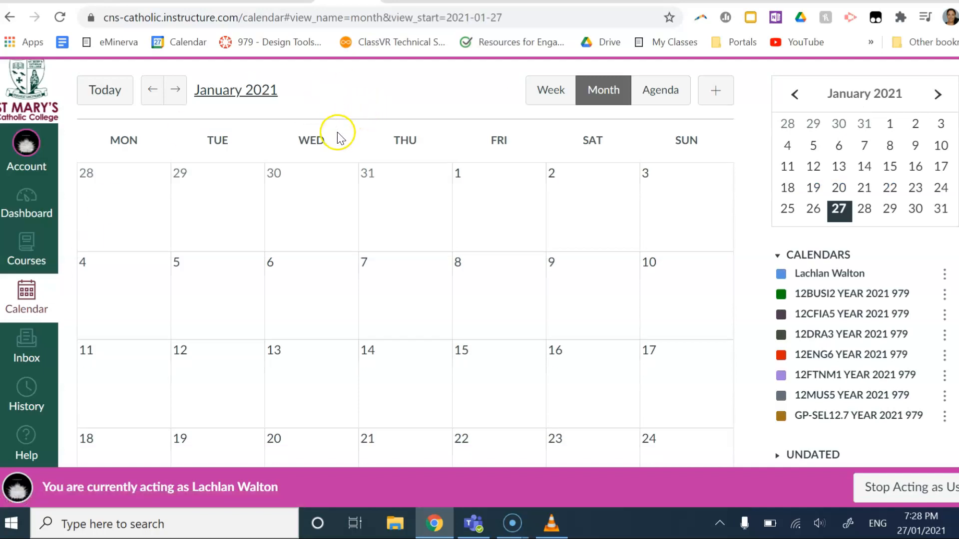
# Step: Try the calendar's Week, Month and Agenda layouts, ending back on Month view
pyautogui.scroll(-1, 520, 289)
pyautogui.scroll(1, 520, 288)
pyautogui.click(543, 97)
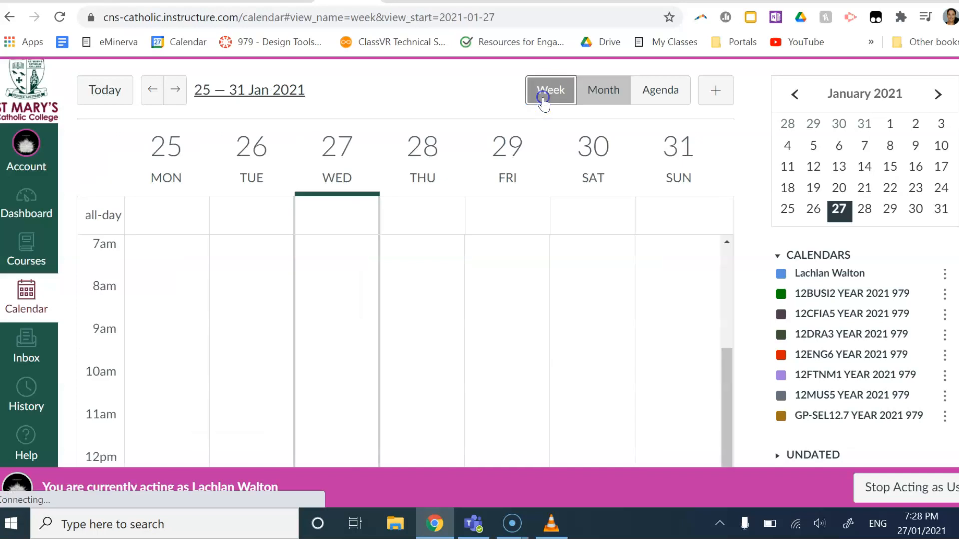
pyautogui.click(617, 92)
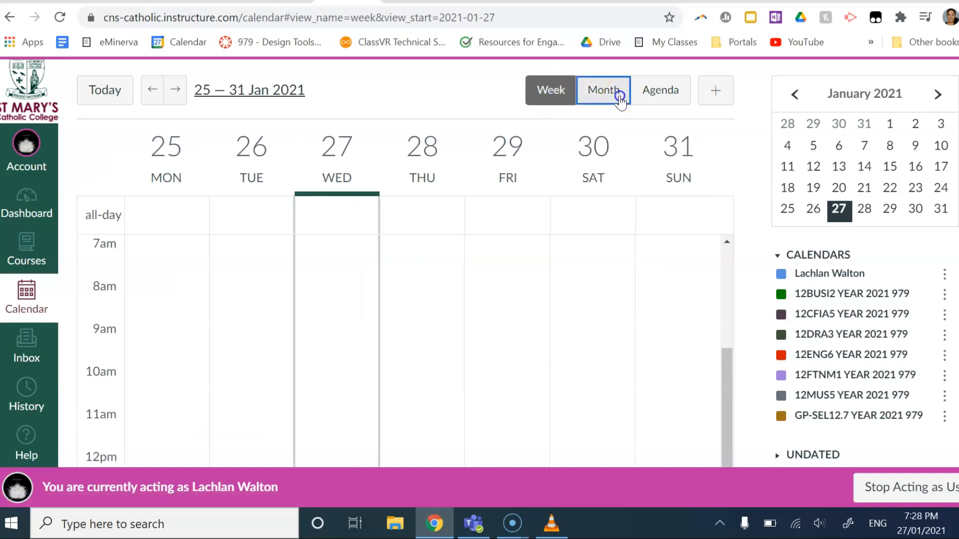
pyautogui.click(670, 102)
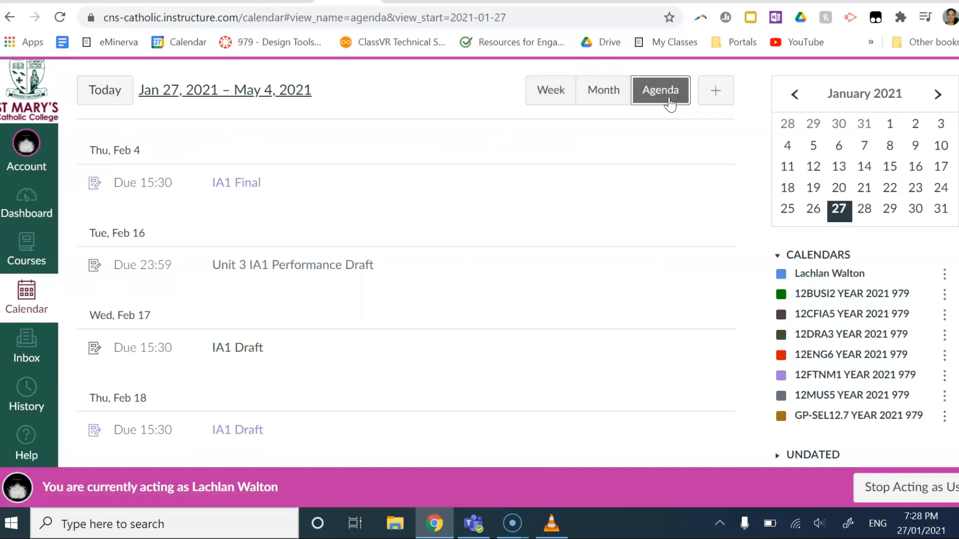
pyautogui.scroll(-10, 321, 193)
pyautogui.scroll(2, 326, 256)
pyautogui.scroll(8, 325, 256)
pyautogui.click(556, 95)
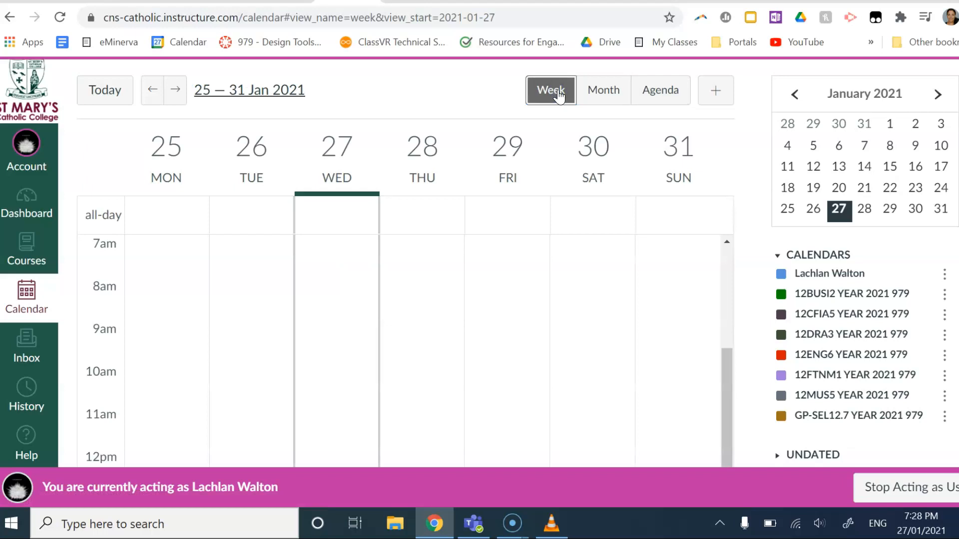
pyautogui.click(604, 95)
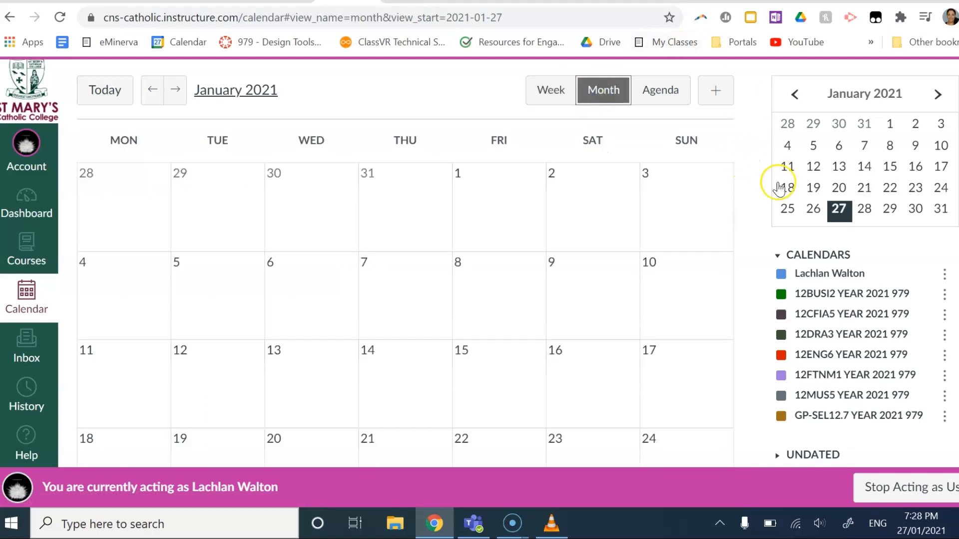
pyautogui.scroll(-2, 422, 329)
pyautogui.scroll(2, 422, 355)
pyautogui.scroll(-3, 709, 179)
pyautogui.scroll(3, 707, 178)
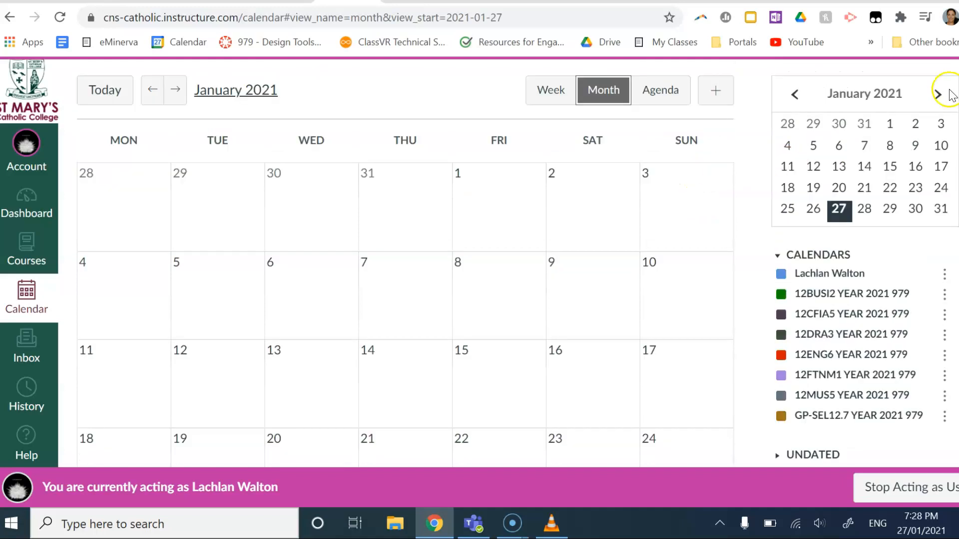
# Step: Advance the mini-calendar to February and the main calendar to March 2021
pyautogui.click(939, 95)
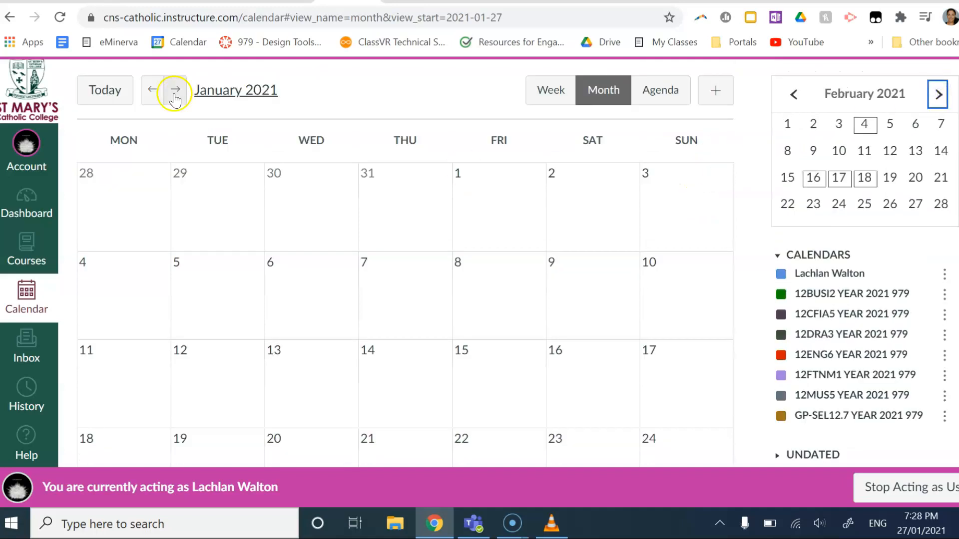
pyautogui.click(174, 92)
pyautogui.click(175, 93)
pyautogui.scroll(-3, 375, 327)
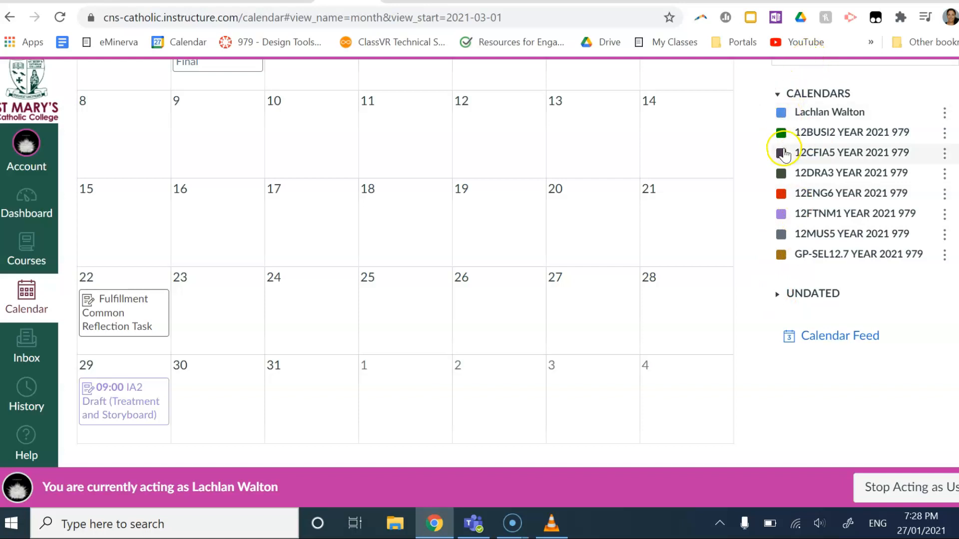
# Step: Hide the personal calendar and all seven course calendars, 12BUSI2 through GP-SEL12.7
pyautogui.scroll(1, 789, 235)
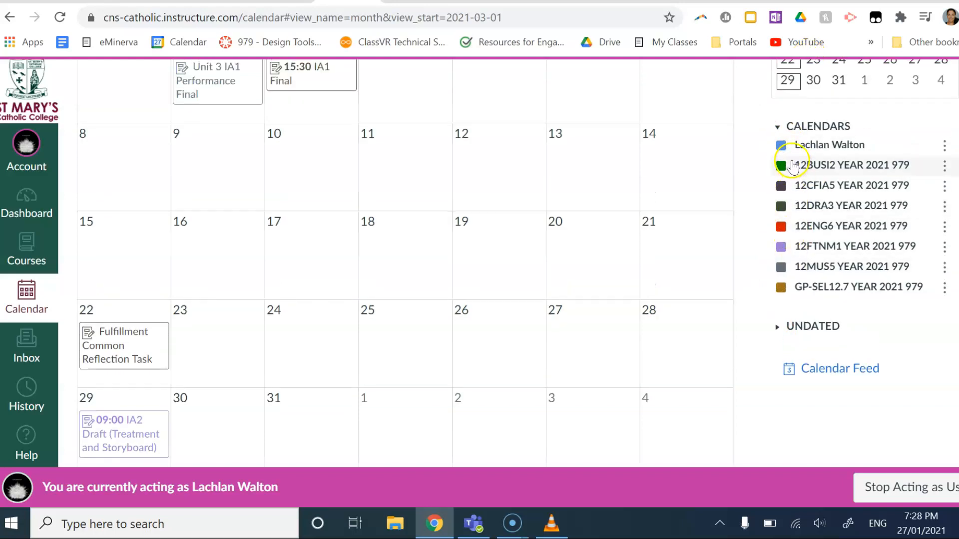
pyautogui.click(782, 148)
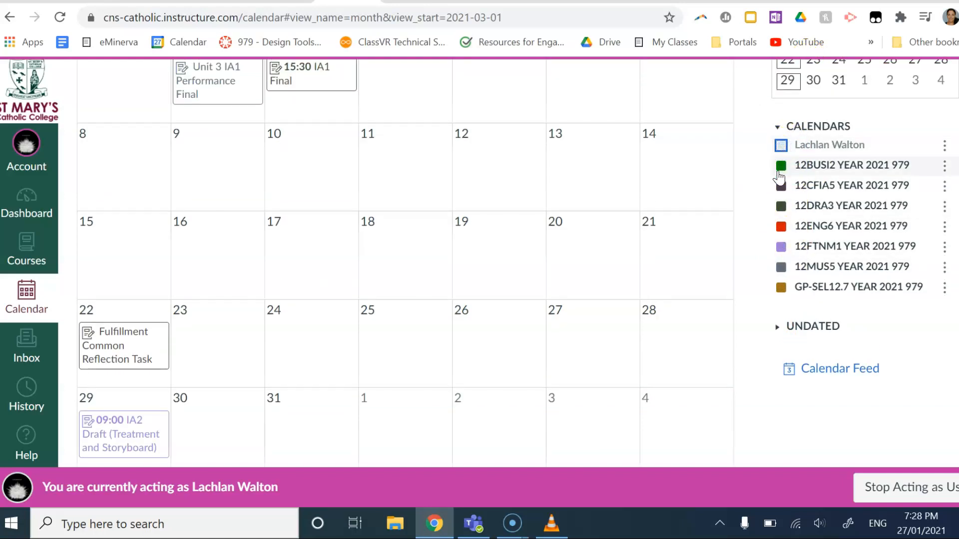
pyautogui.click(782, 172)
pyautogui.click(782, 188)
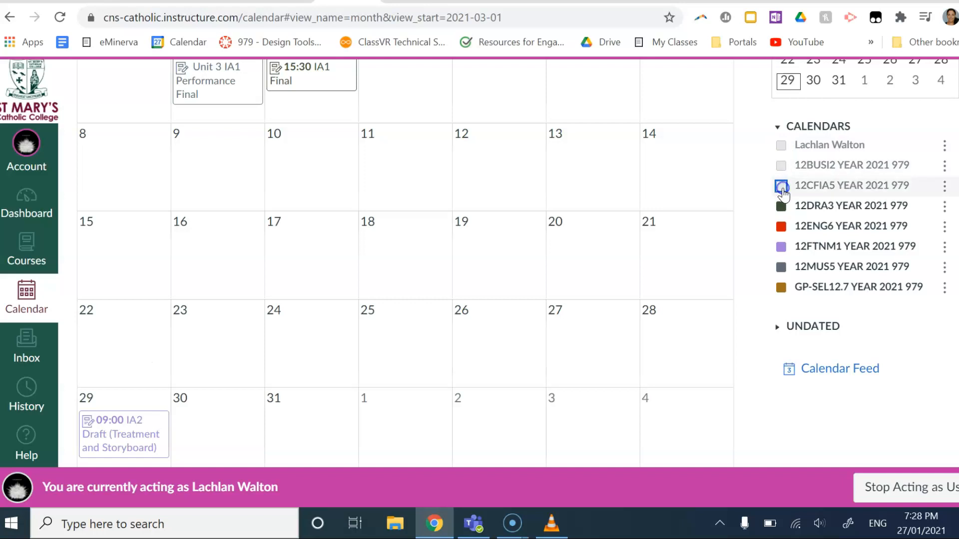
pyautogui.click(782, 206)
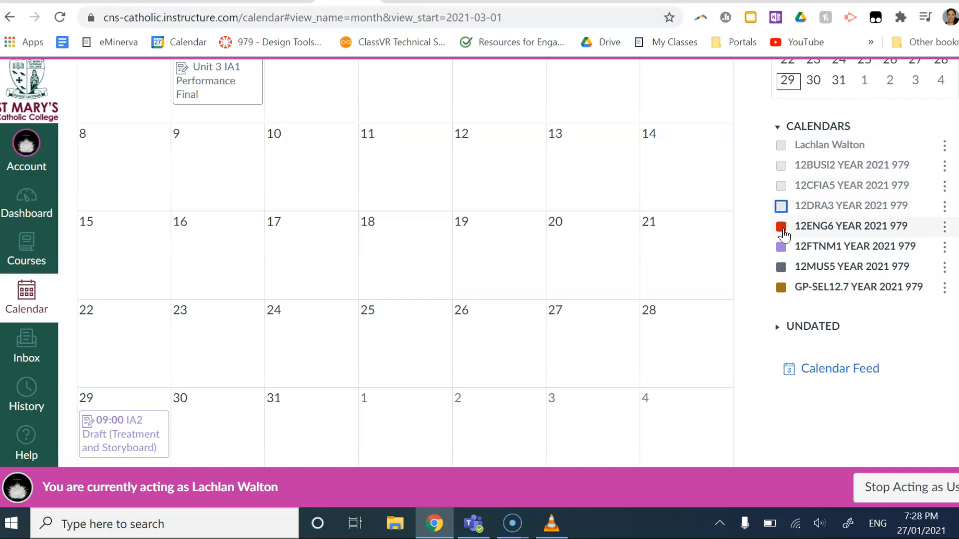
pyautogui.click(781, 228)
pyautogui.click(782, 248)
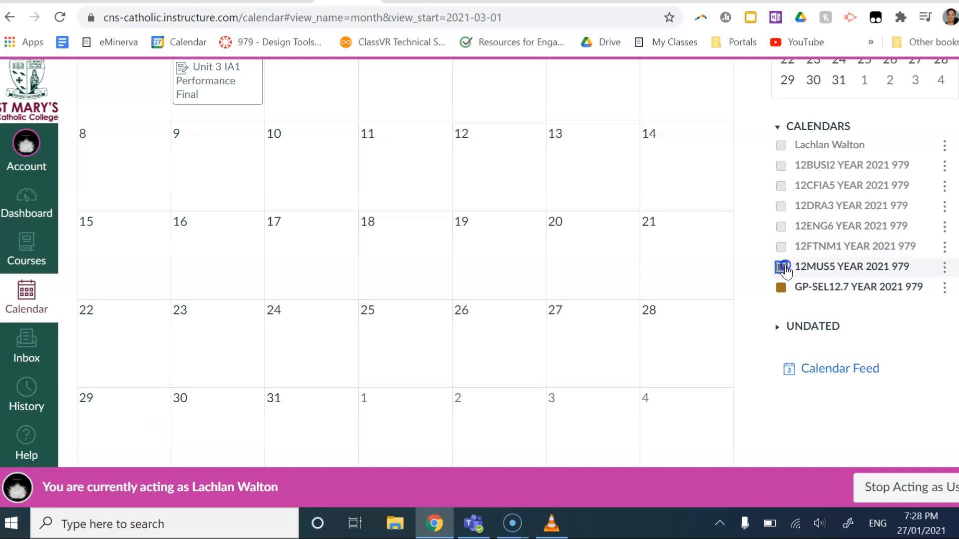
pyautogui.click(782, 268)
pyautogui.click(781, 288)
# Step: Show the personal calendar and all seven course calendars again
pyautogui.scroll(2, 710, 231)
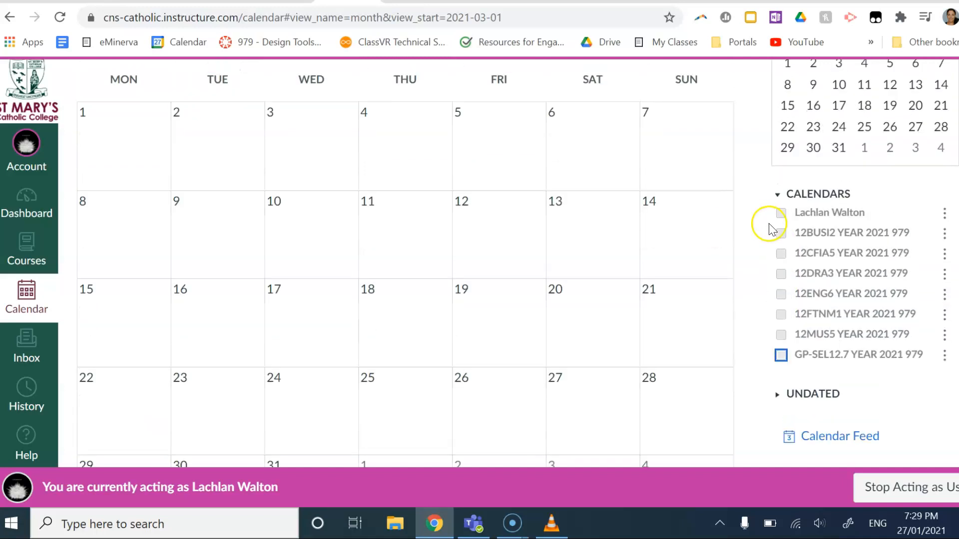
pyautogui.click(782, 213)
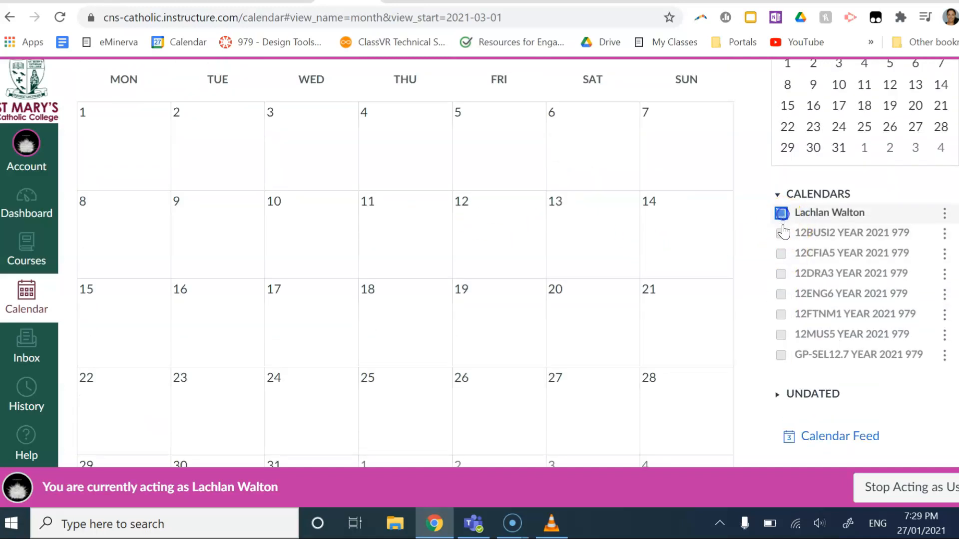
pyautogui.click(781, 233)
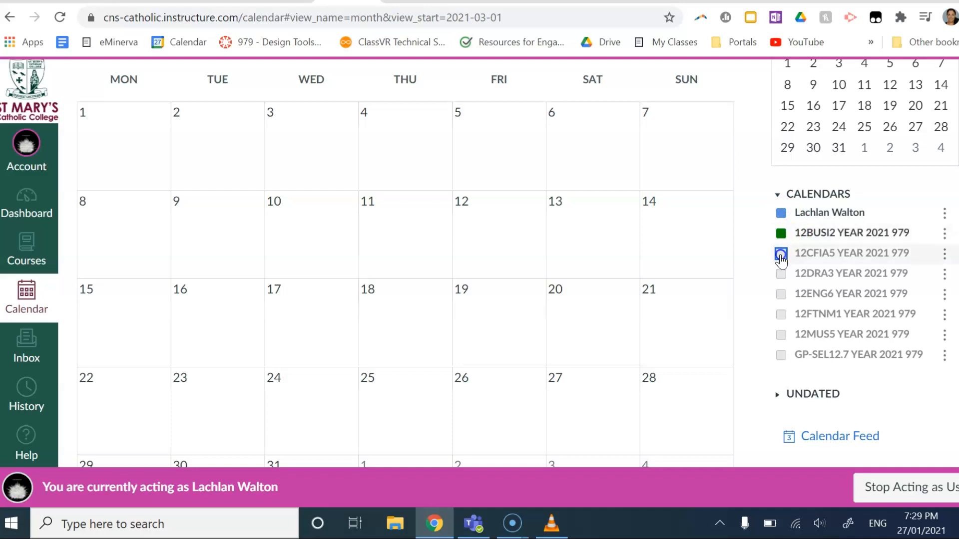
pyautogui.click(781, 255)
pyautogui.click(781, 274)
pyautogui.click(781, 294)
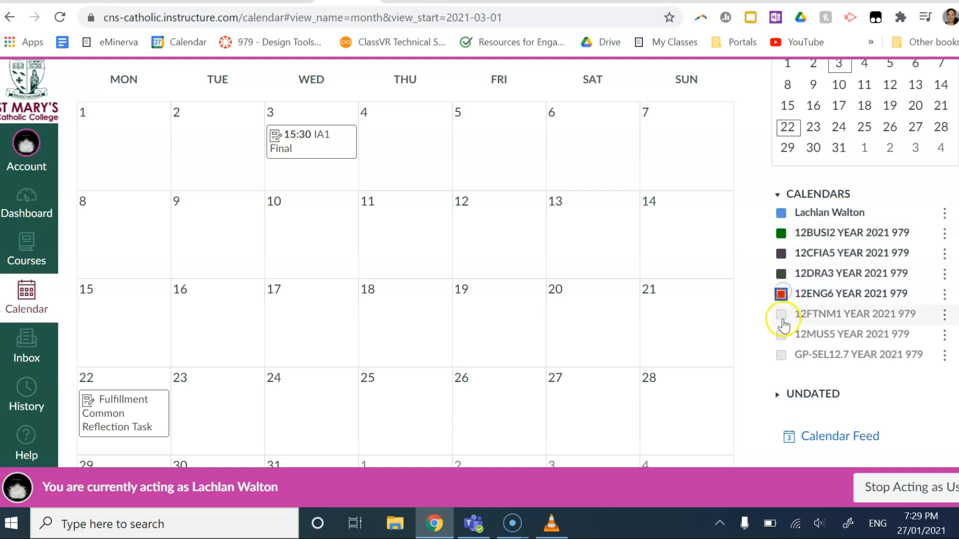
pyautogui.click(781, 316)
pyautogui.click(782, 335)
pyautogui.click(781, 356)
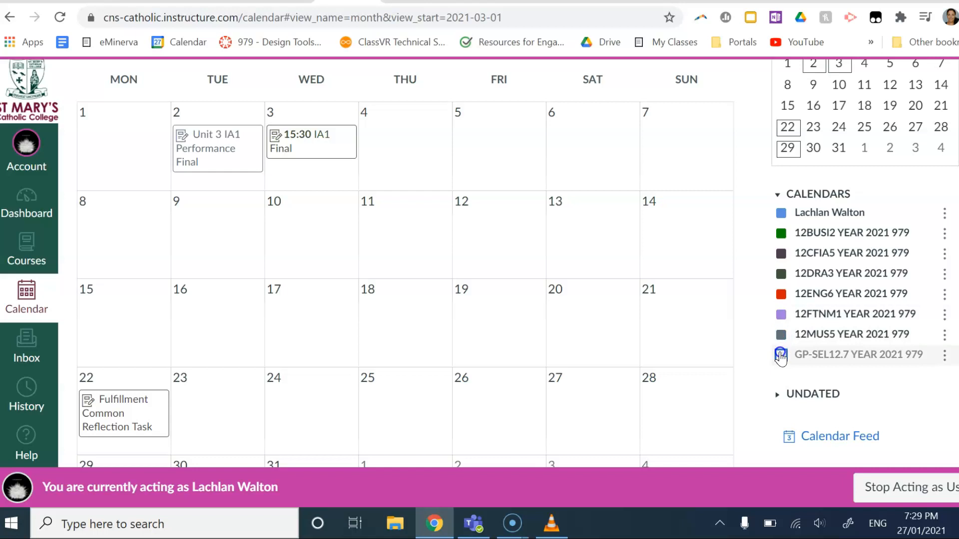
# Step: Expand the UNDATED items and bring up the Calendar Feed dialog
pyautogui.scroll(-2, 784, 399)
pyautogui.click(780, 299)
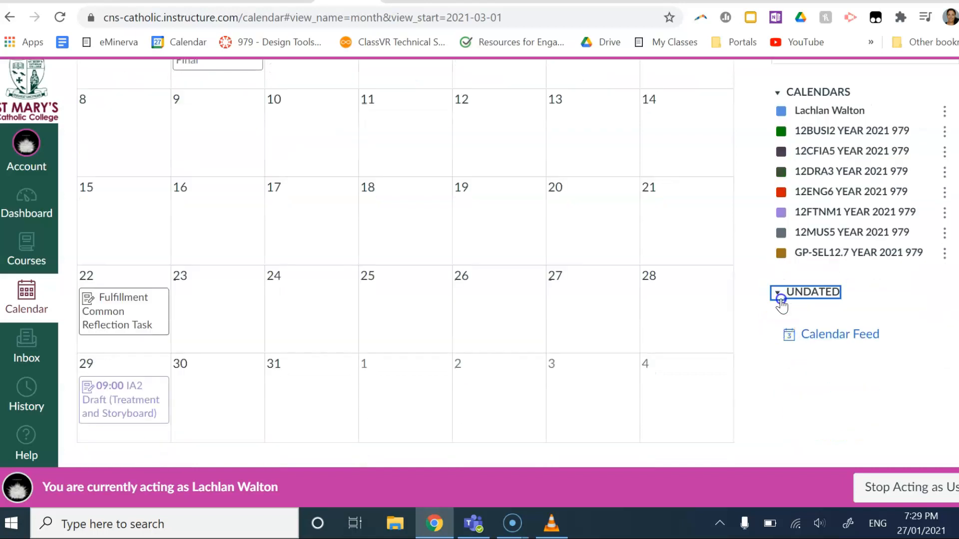
pyautogui.scroll(-3, 879, 426)
pyautogui.scroll(3, 879, 426)
pyautogui.scroll(-3, 879, 427)
pyautogui.scroll(3, 889, 409)
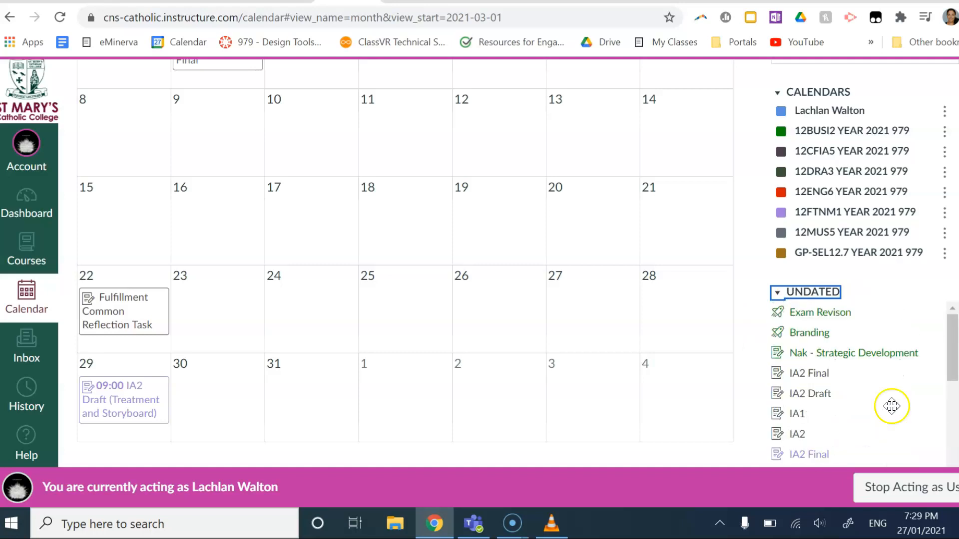
pyautogui.scroll(-3, 859, 440)
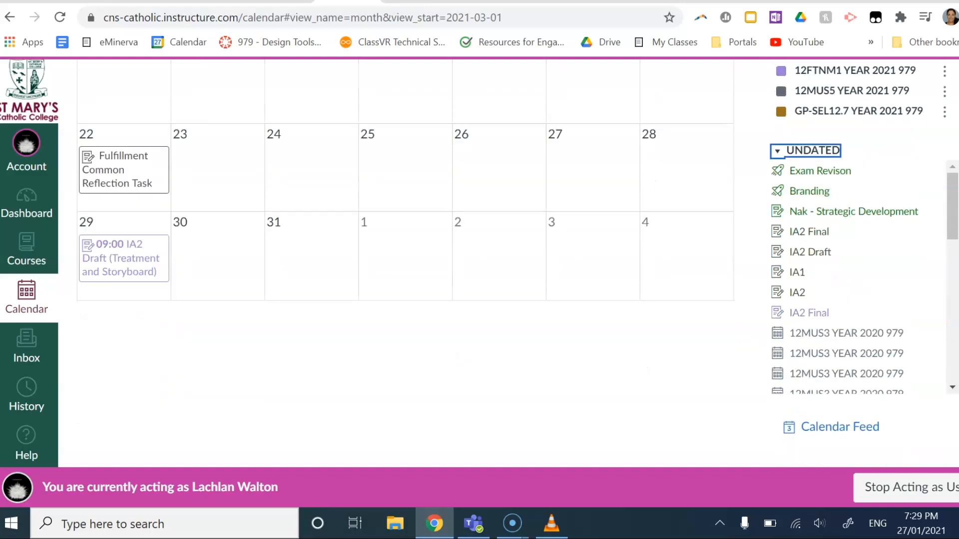
pyautogui.click(845, 428)
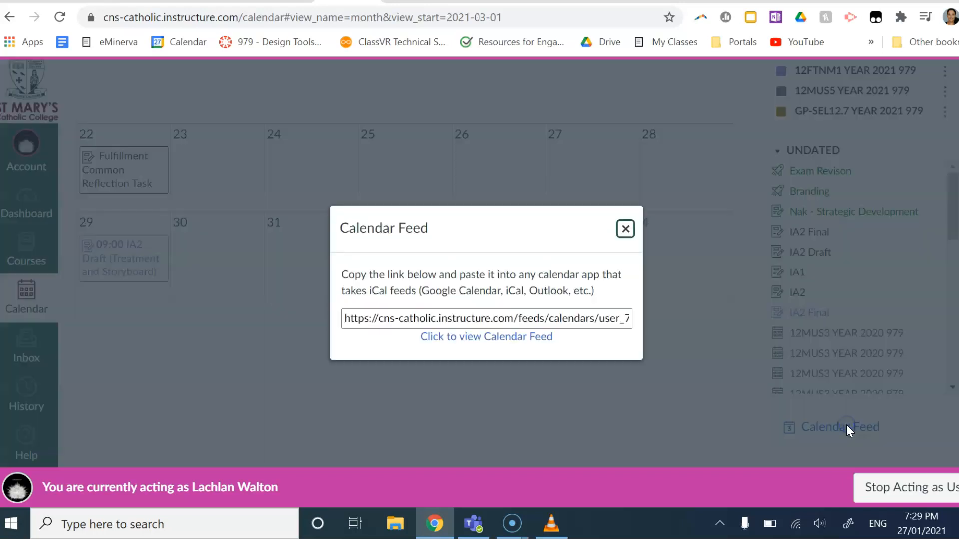
# Step: Select the feed URL, download the calendar feed as an .ics file, and close the dialog
pyautogui.tripleClick(448, 318)
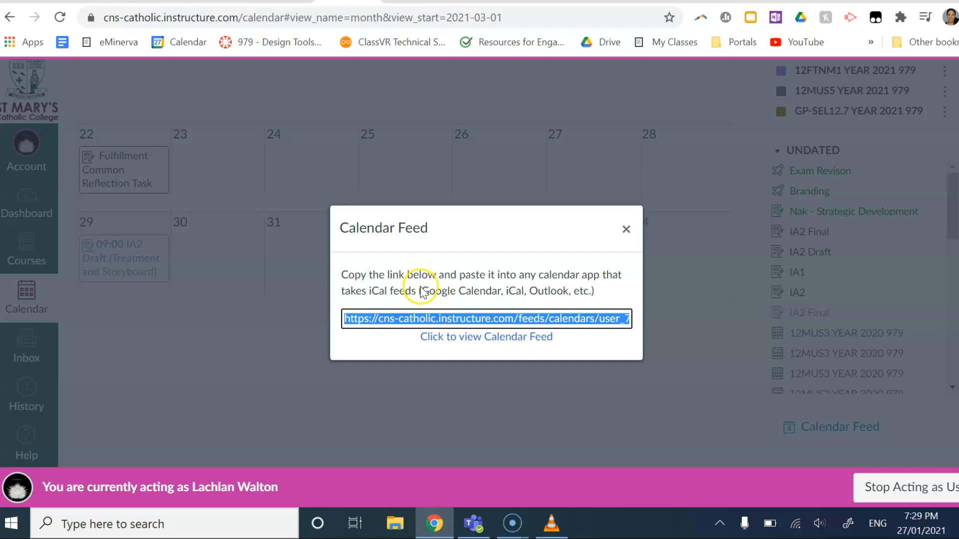
pyautogui.moveTo(424, 290); pyautogui.dragTo(585, 291)
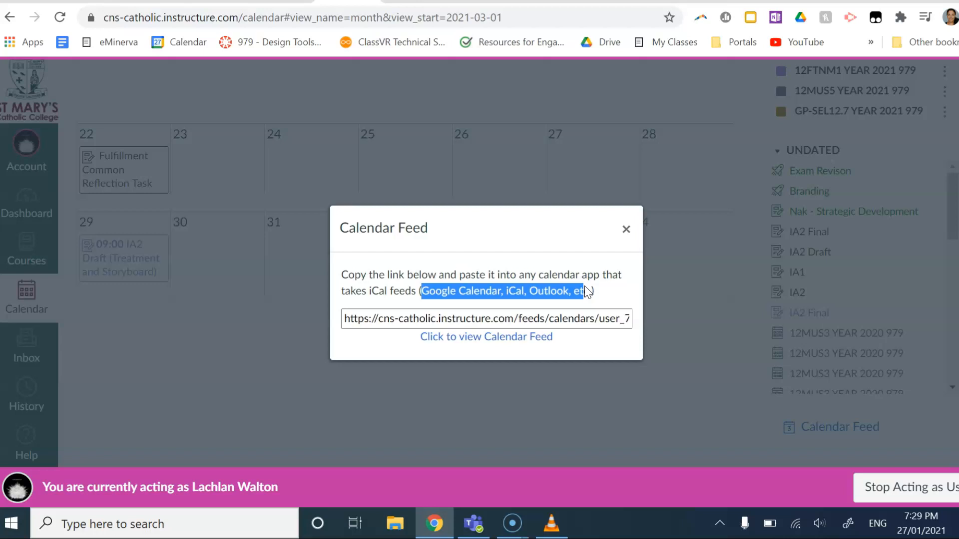
pyautogui.click(508, 316)
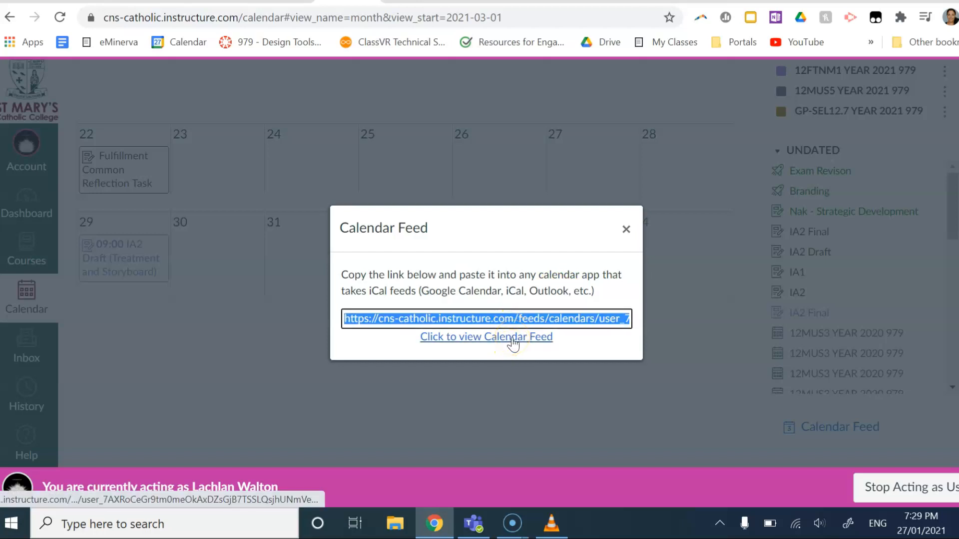
pyautogui.click(512, 339)
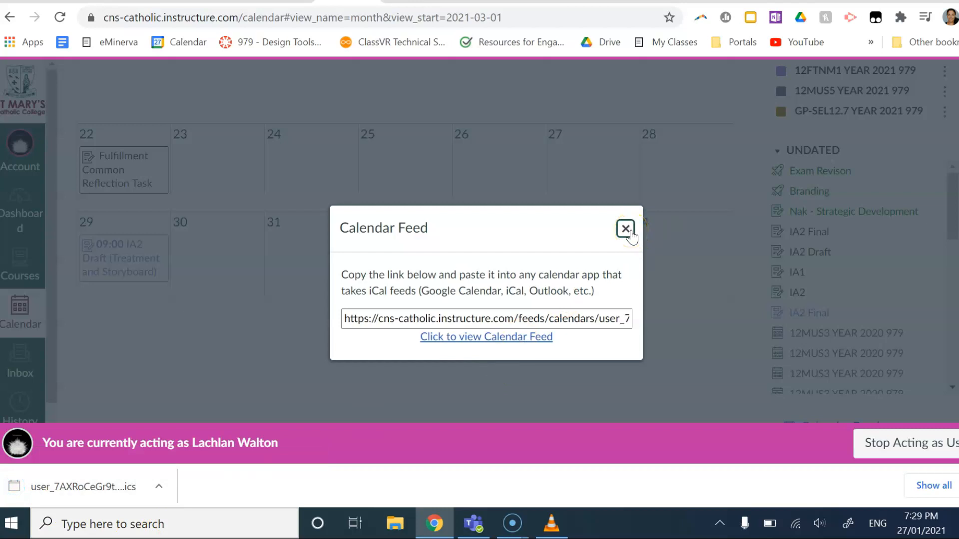
pyautogui.click(630, 235)
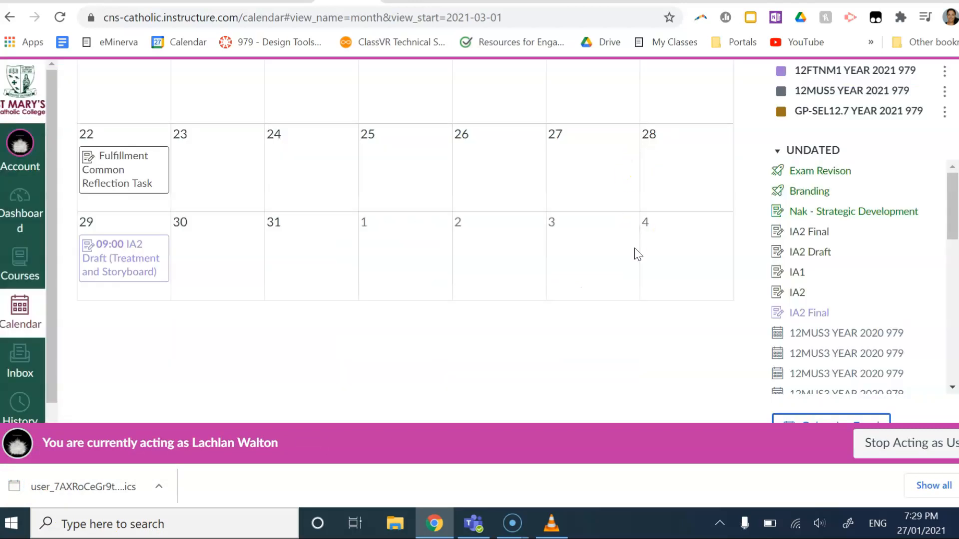
# Step: Review the March 2021 month grid and start creating a new calendar event
pyautogui.scroll(6, 634, 253)
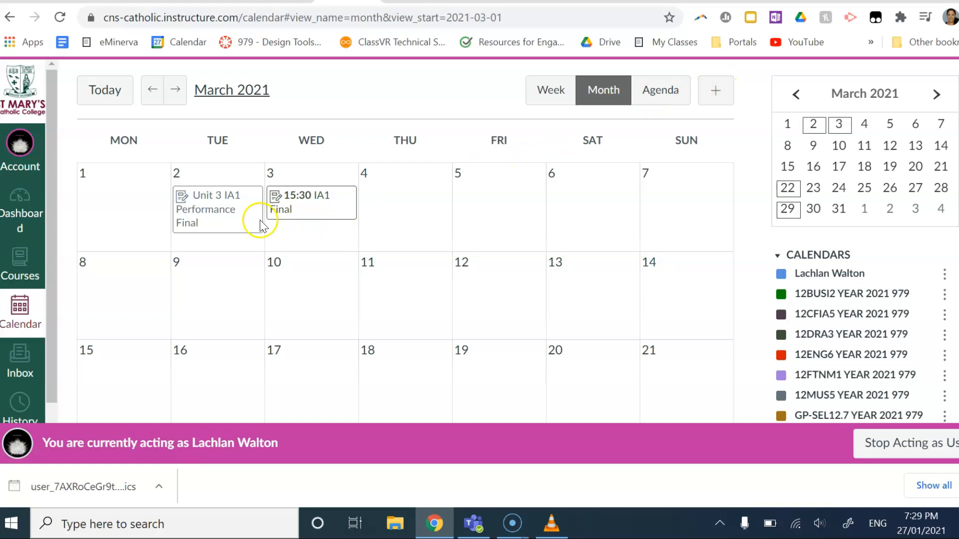
pyautogui.scroll(-2, 492, 299)
pyautogui.scroll(2, 493, 302)
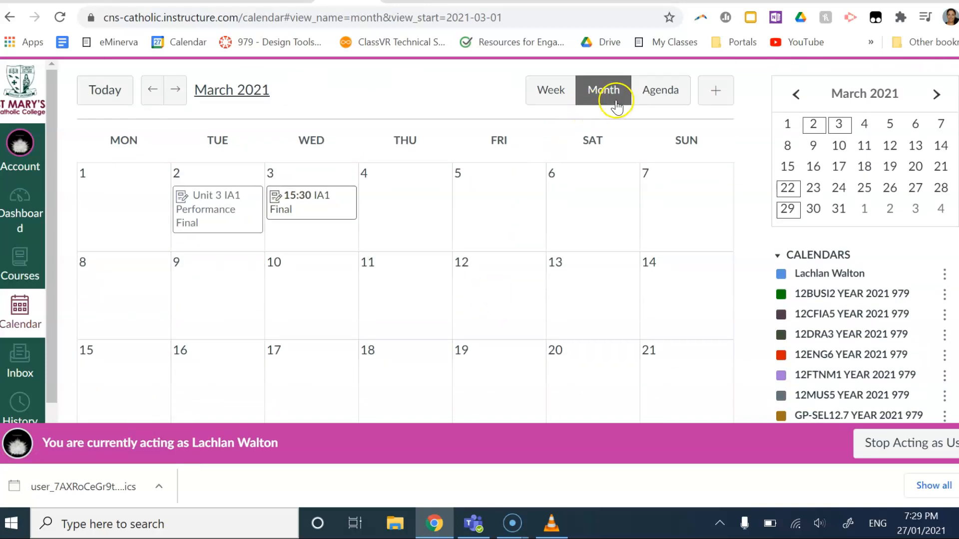
pyautogui.click(718, 95)
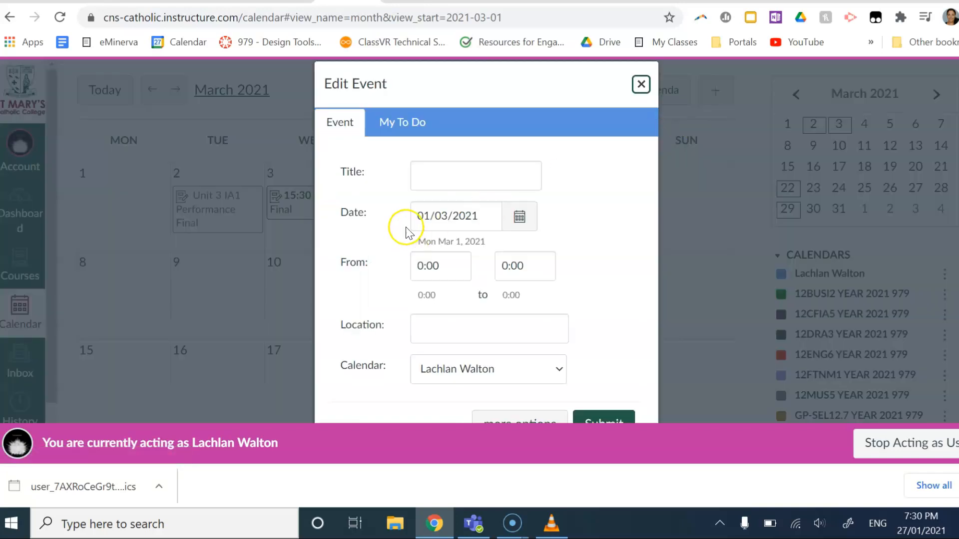
# Step: Title the new event Filming HOB and date it 10 March 2021
pyautogui.click(461, 179)
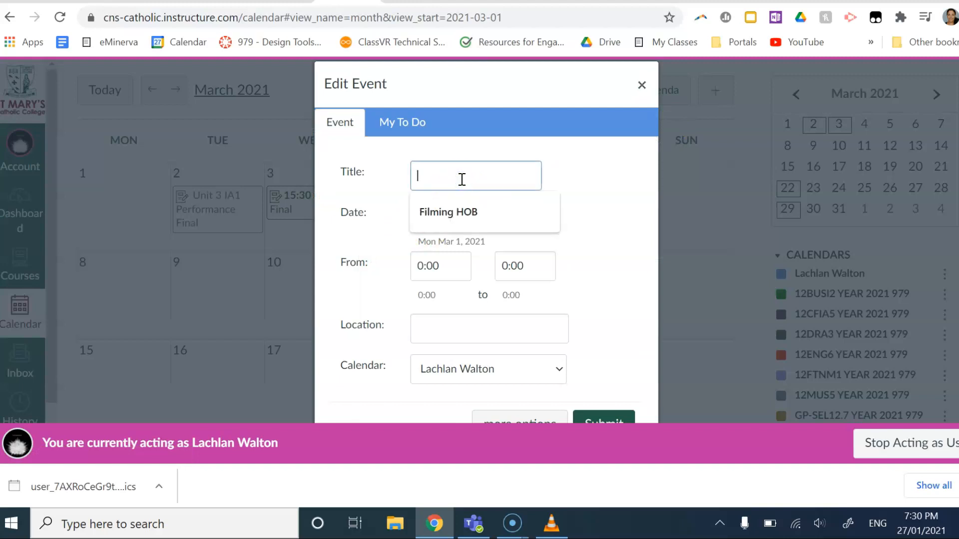
pyautogui.click(445, 212)
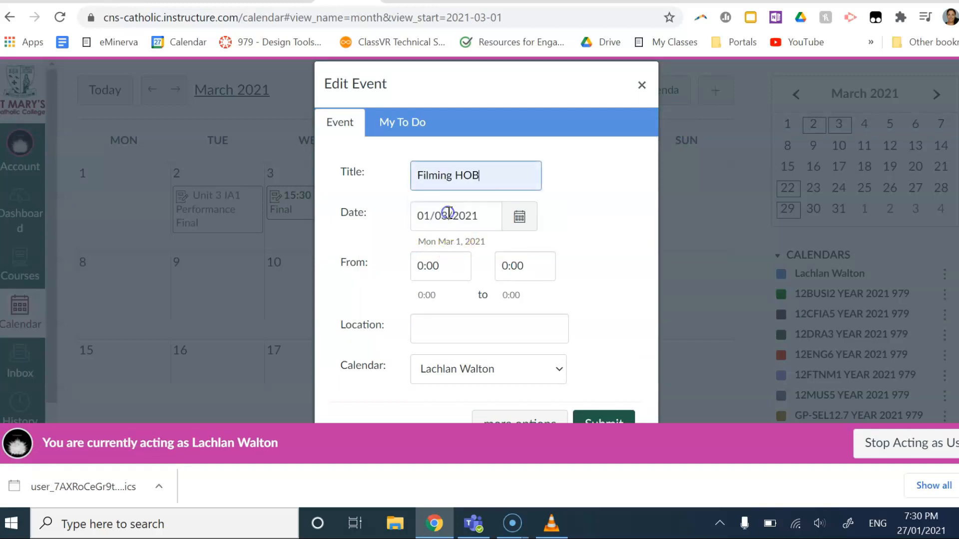
pyautogui.click(519, 216)
pyautogui.click(477, 317)
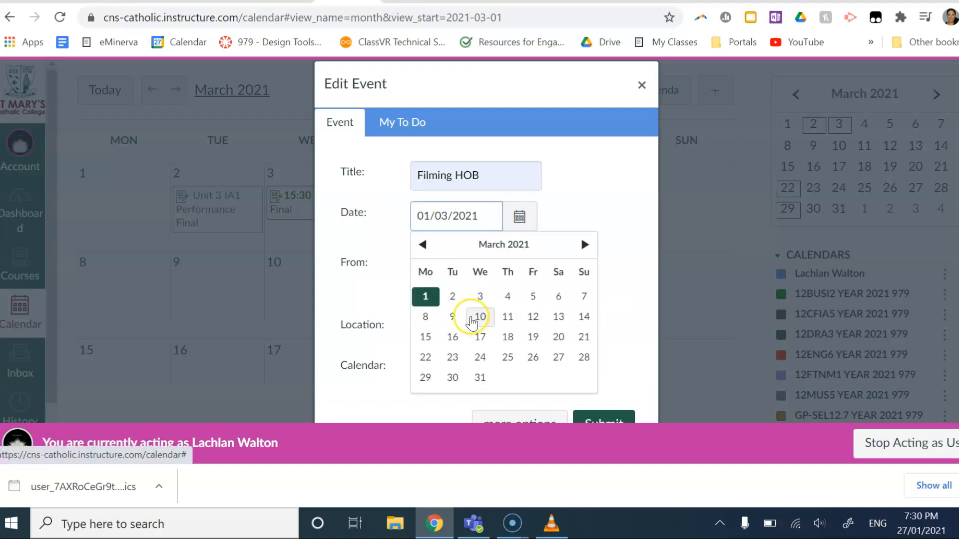
pyautogui.click(429, 266)
# Step: Set the event location to Meet at Library, keeping the same calendar
pyautogui.click(450, 328)
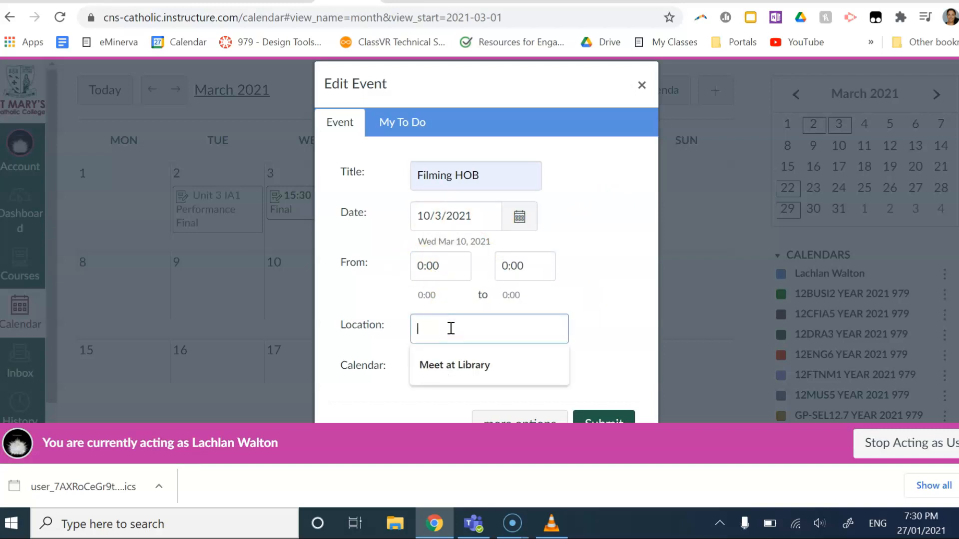
pyautogui.press('Down')
pyautogui.click(450, 374)
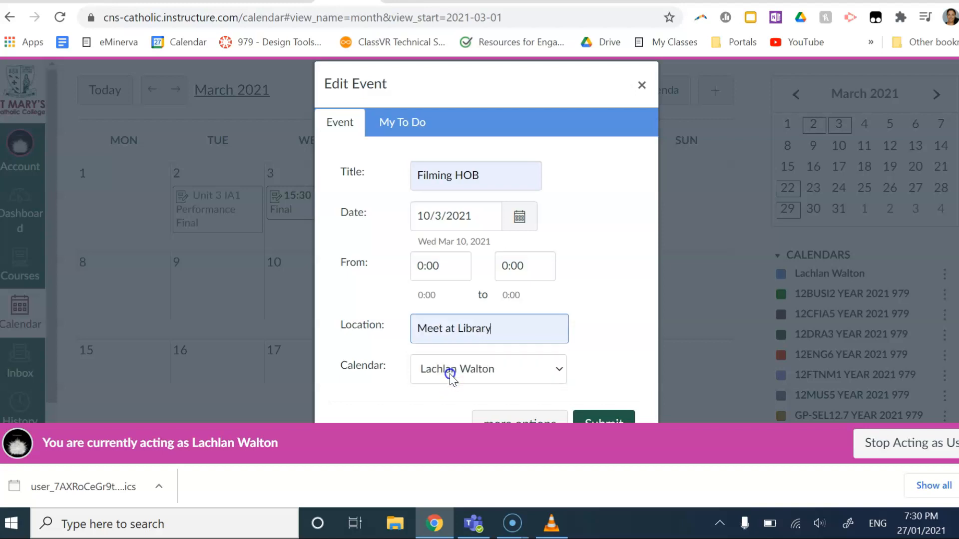
pyautogui.click(451, 372)
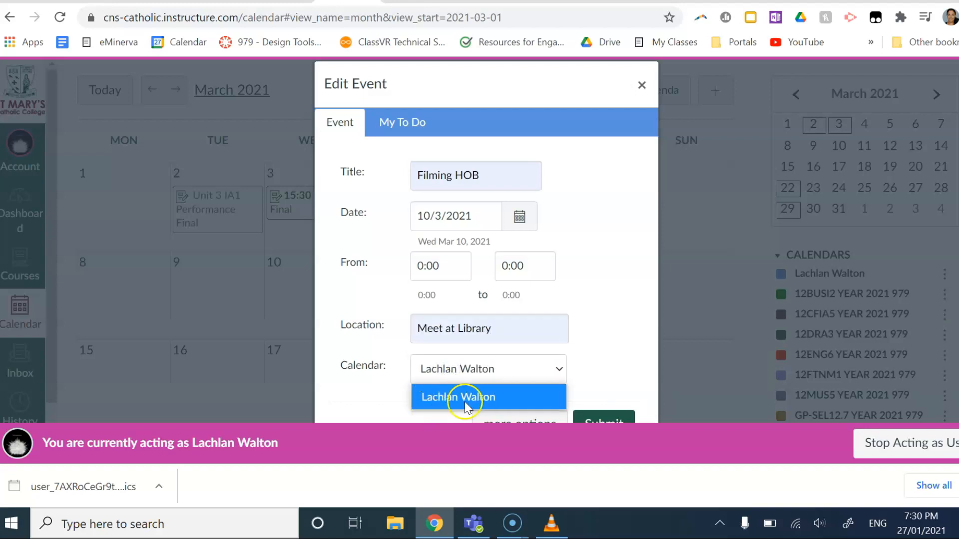
pyautogui.click(605, 320)
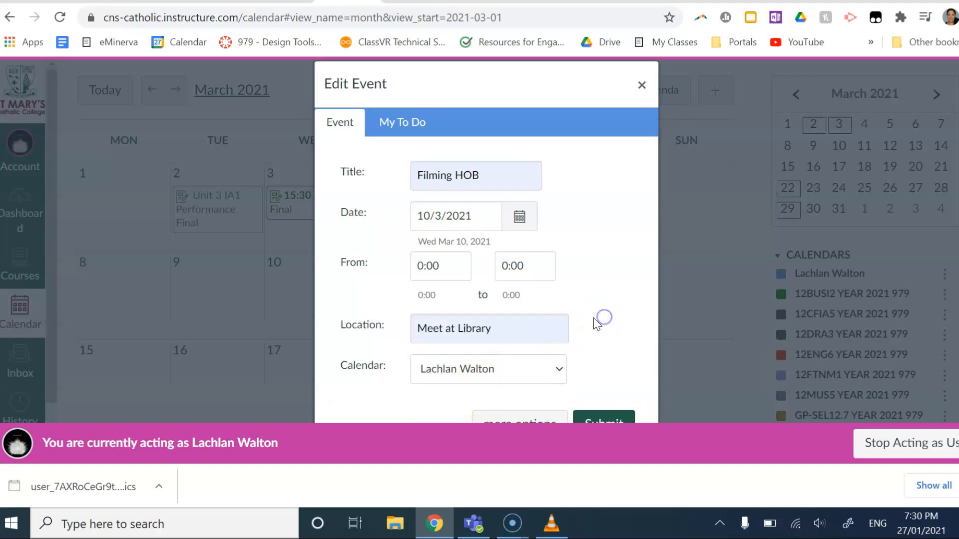
pyautogui.scroll(-3, 596, 323)
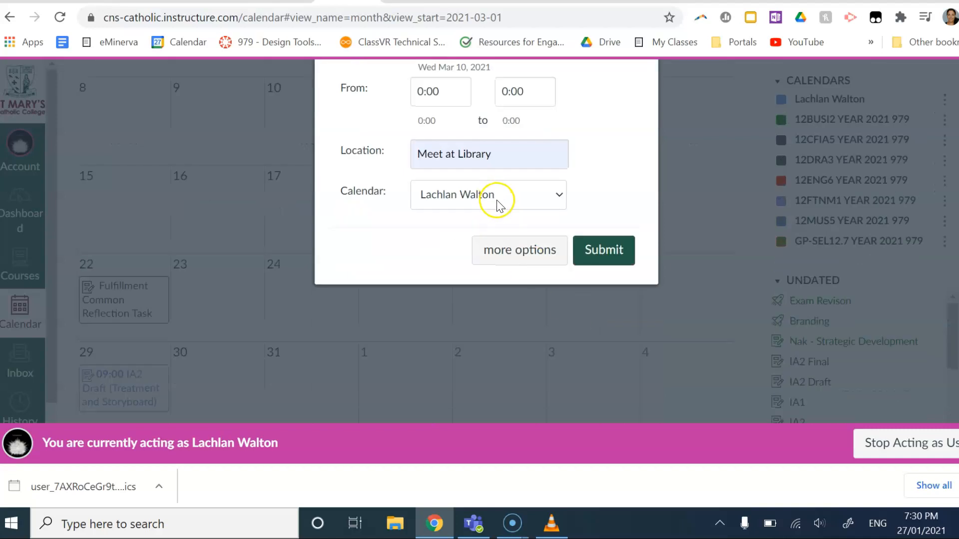
# Step: Open the Filming HOB event's full options page and look through its description editor and form
pyautogui.click(507, 251)
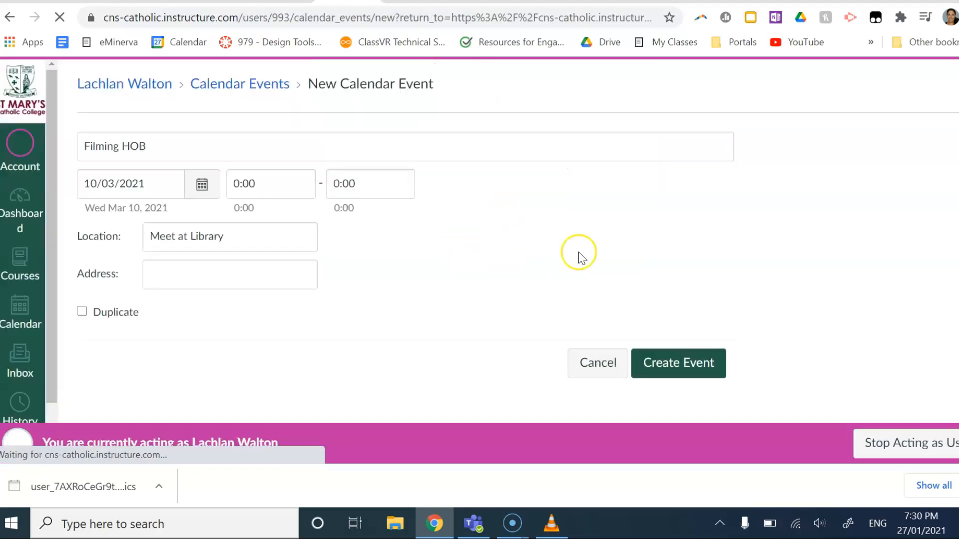
pyautogui.click(298, 282)
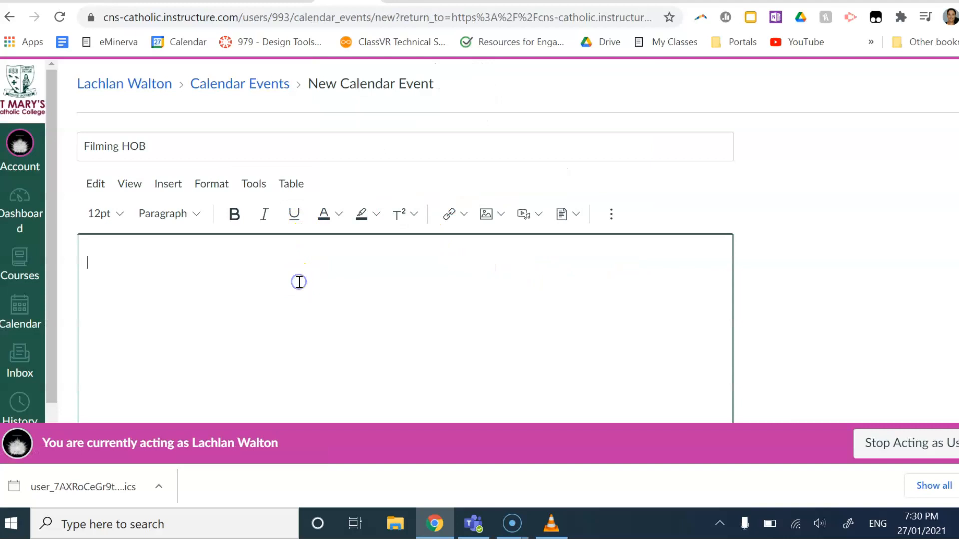
pyautogui.scroll(-2, 285, 313)
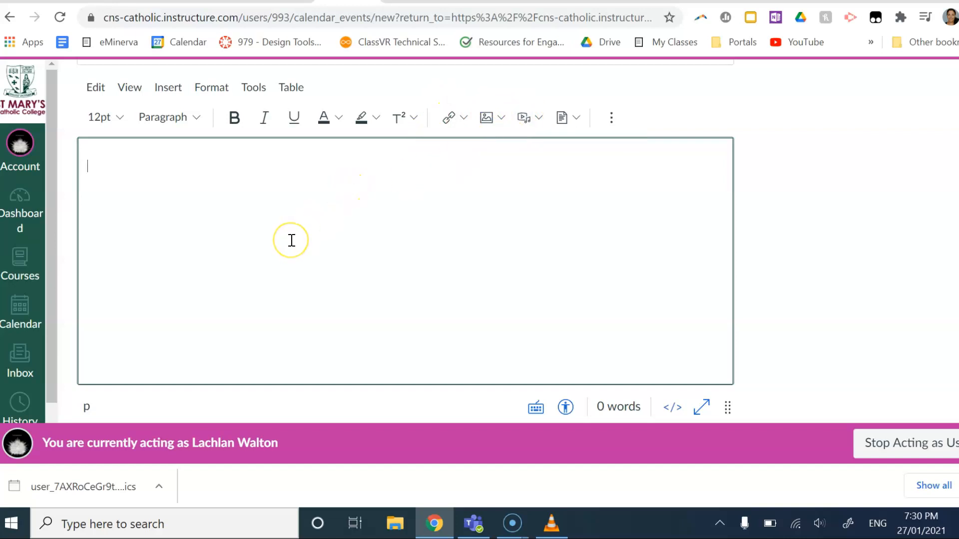
pyautogui.scroll(-4, 292, 240)
pyautogui.scroll(-1, 292, 240)
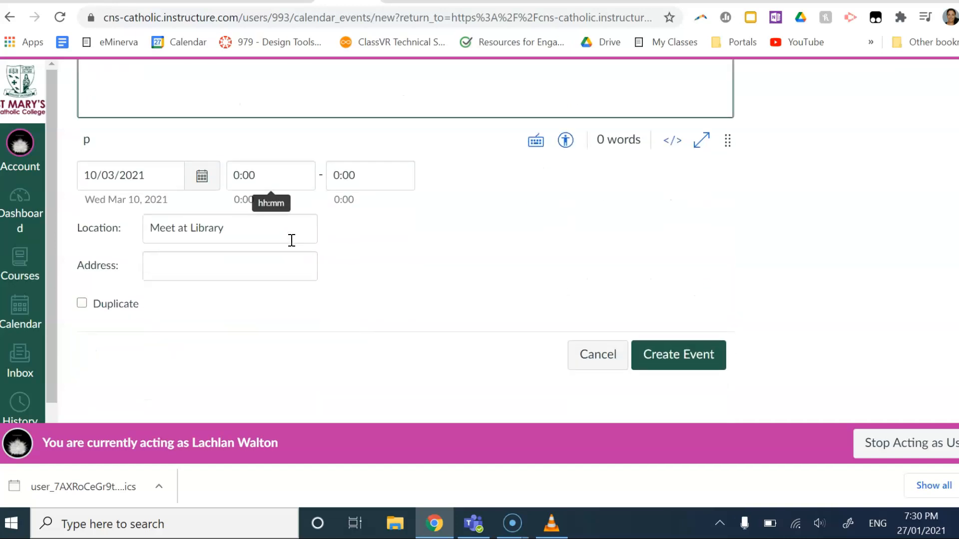
pyautogui.scroll(3, 291, 240)
pyautogui.scroll(1, 291, 240)
pyautogui.scroll(-5, 292, 241)
# Step: Cancel the Filming HOB event and start a My To Do item dated 1 March 2021
pyautogui.click(601, 362)
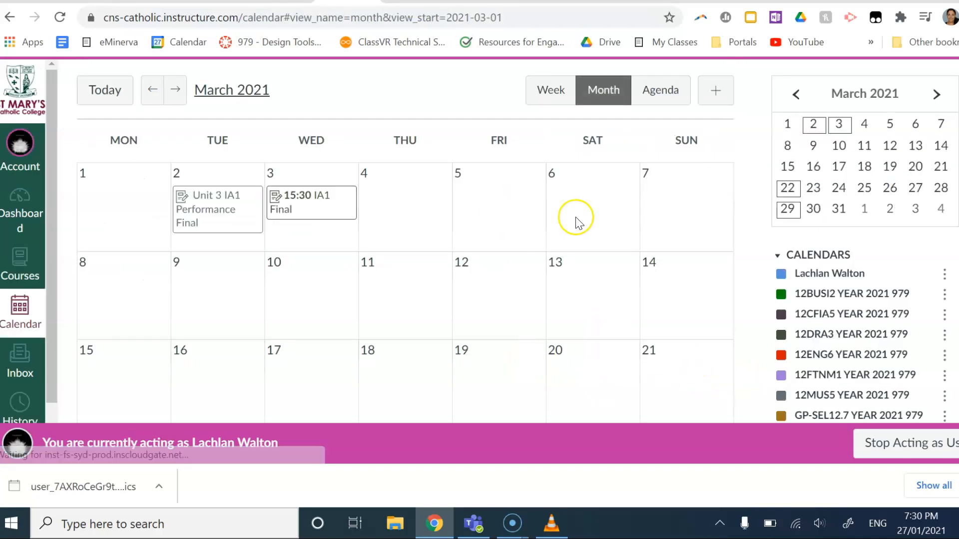
pyautogui.click(725, 86)
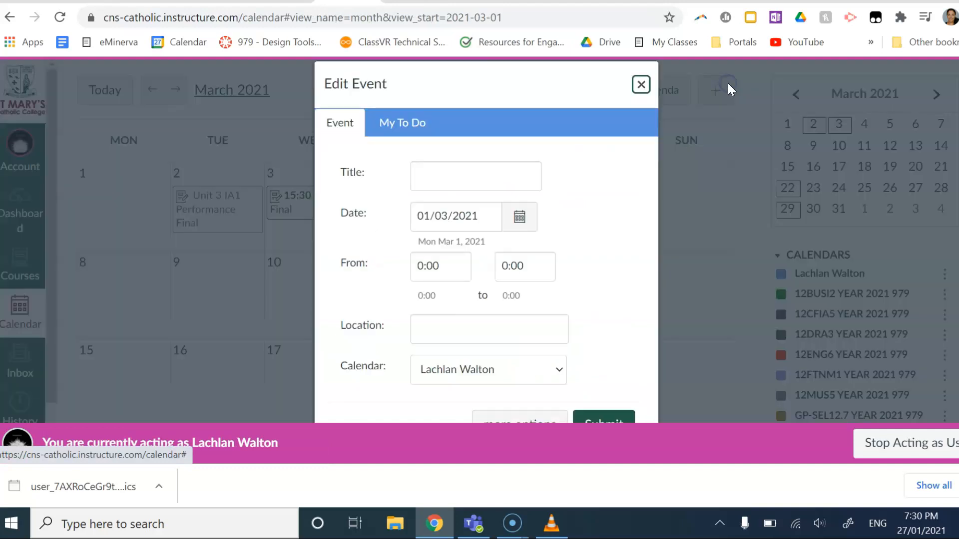
pyautogui.click(405, 122)
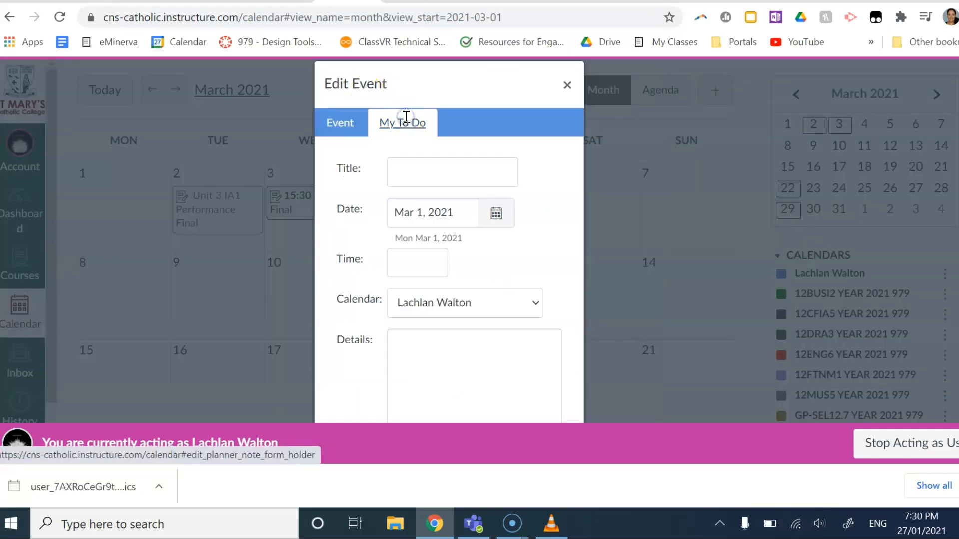
pyautogui.scroll(-2, 463, 233)
pyautogui.scroll(1, 465, 252)
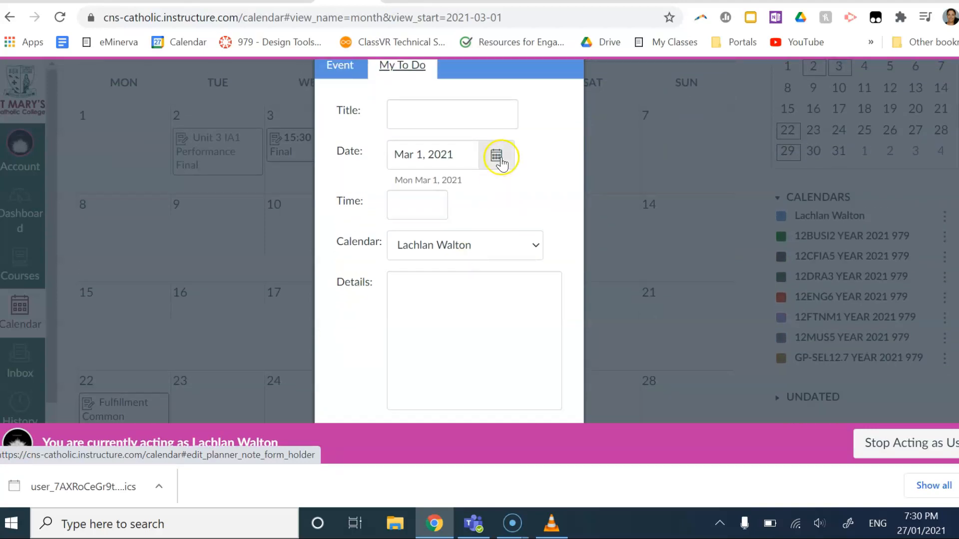
pyautogui.click(499, 157)
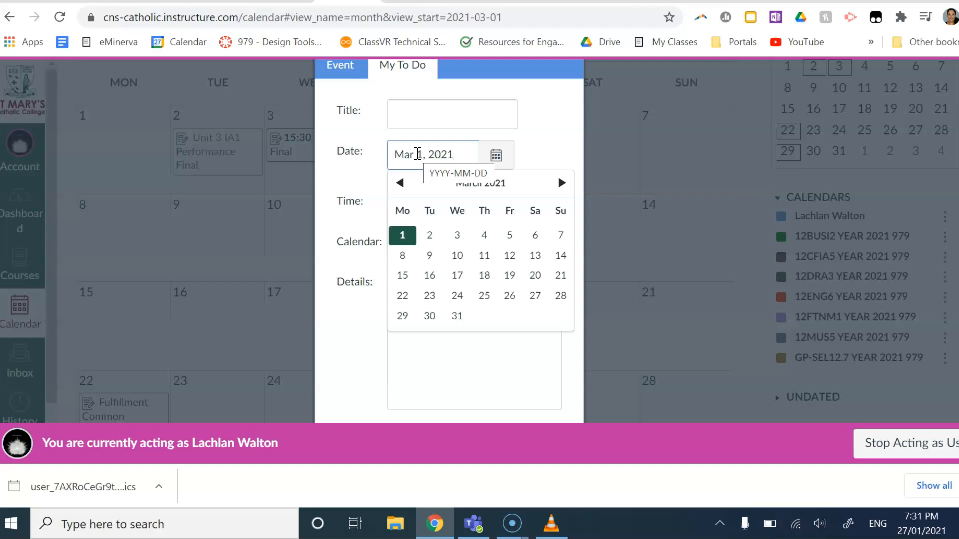
pyautogui.click(421, 115)
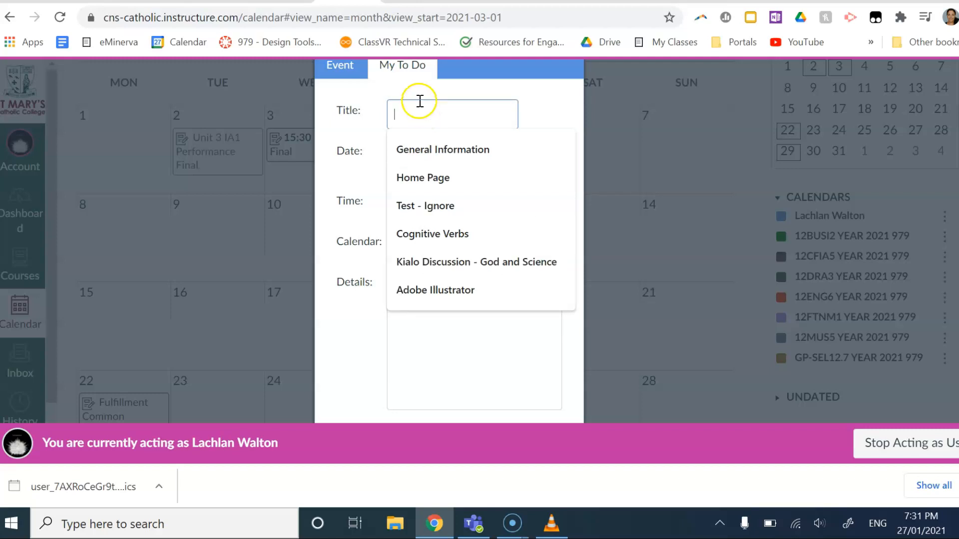
# Step: Title the to-do 'Education Perfect Quiz'
pyautogui.click(372, 102)
pyautogui.click(397, 102)
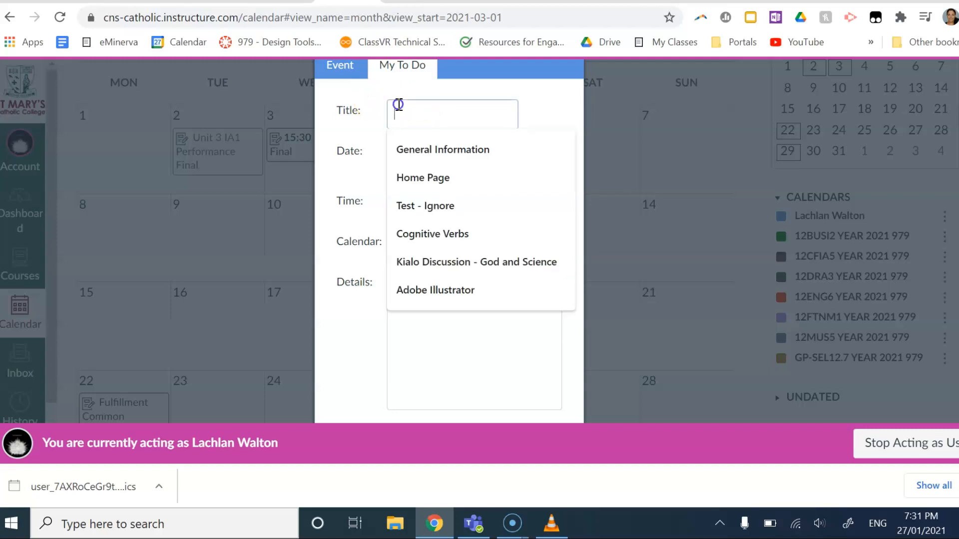
pyautogui.write('Atomi')
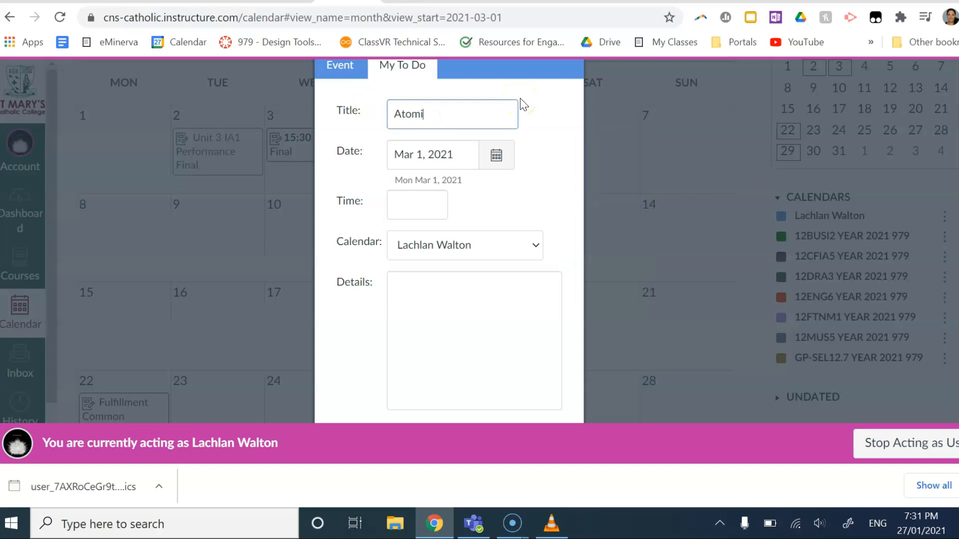
pyautogui.press('BackSpace')
pyautogui.press('BackSpace')
pyautogui.press('BackSpace')
pyautogui.write('Education Per')
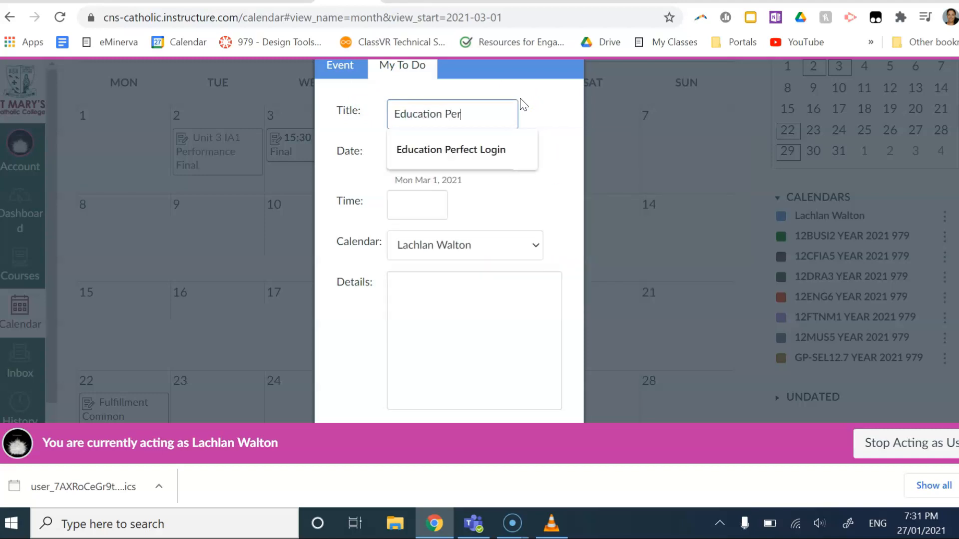
pyautogui.write('fect Quiz')
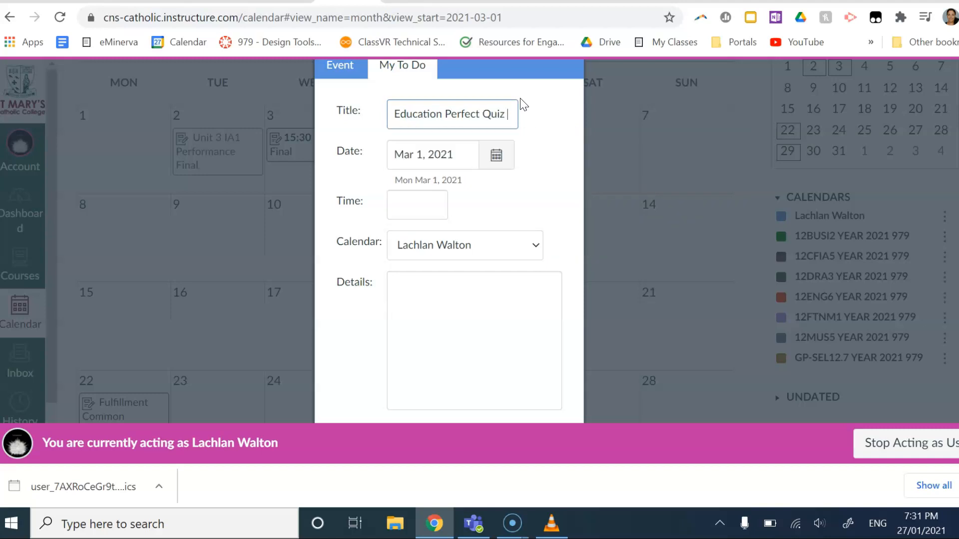
# Step: Set the to-do's time to 4:30pm (16:30)
pyautogui.click(425, 215)
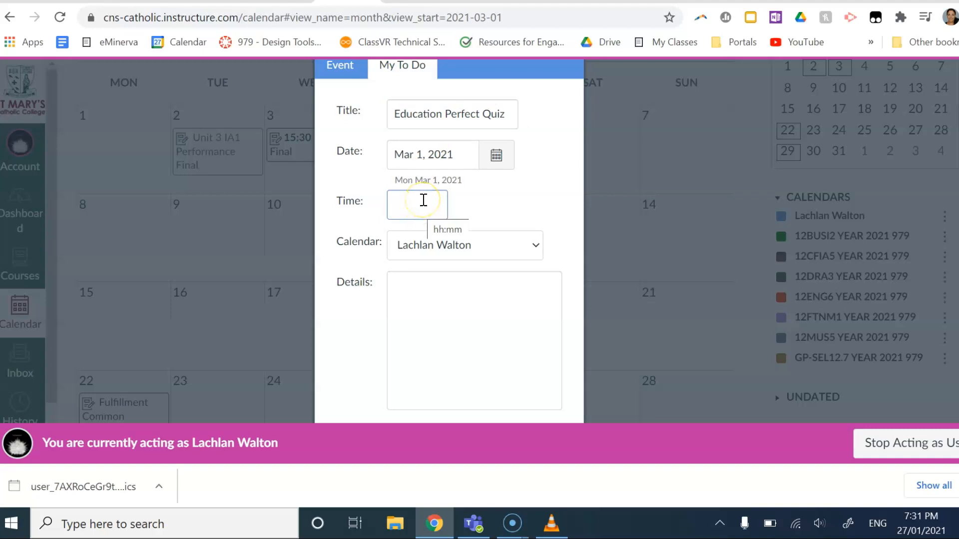
pyautogui.write('6')
pyautogui.press('BackSpace')
pyautogui.write('4')
pyautogui.write('0')
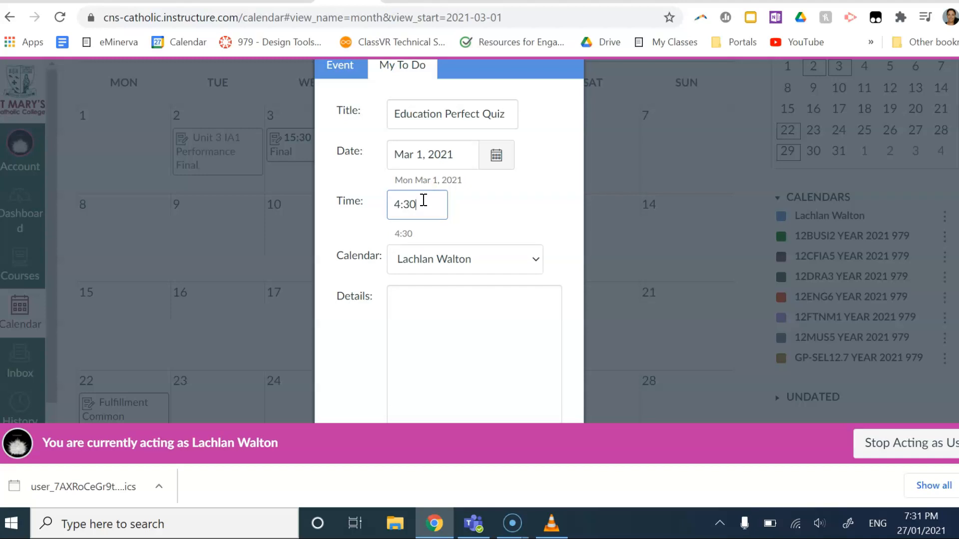
pyautogui.write('pm')
pyautogui.press('Tab')
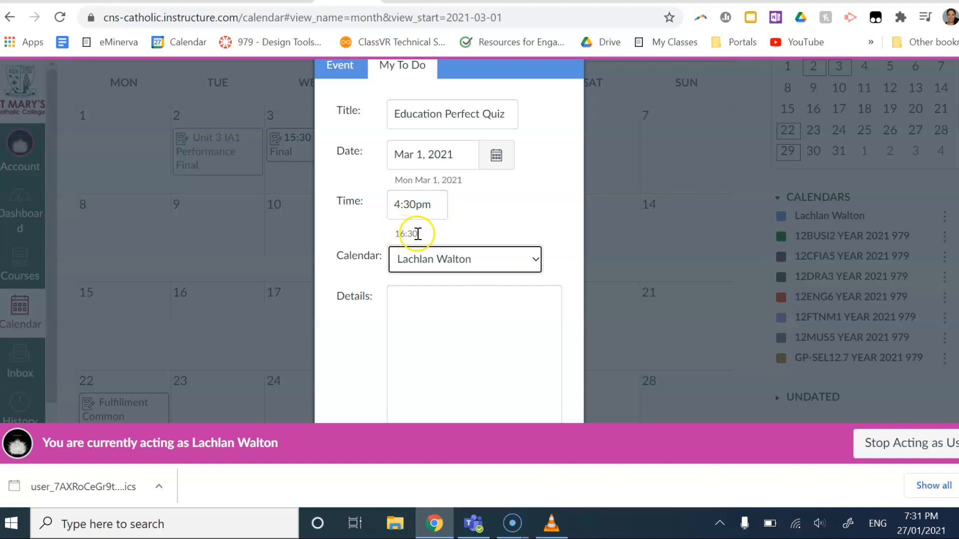
# Step: Assign the to-do to the 12ENG6 YEAR 2021 979 calendar, save it, and view its details
pyautogui.click(433, 263)
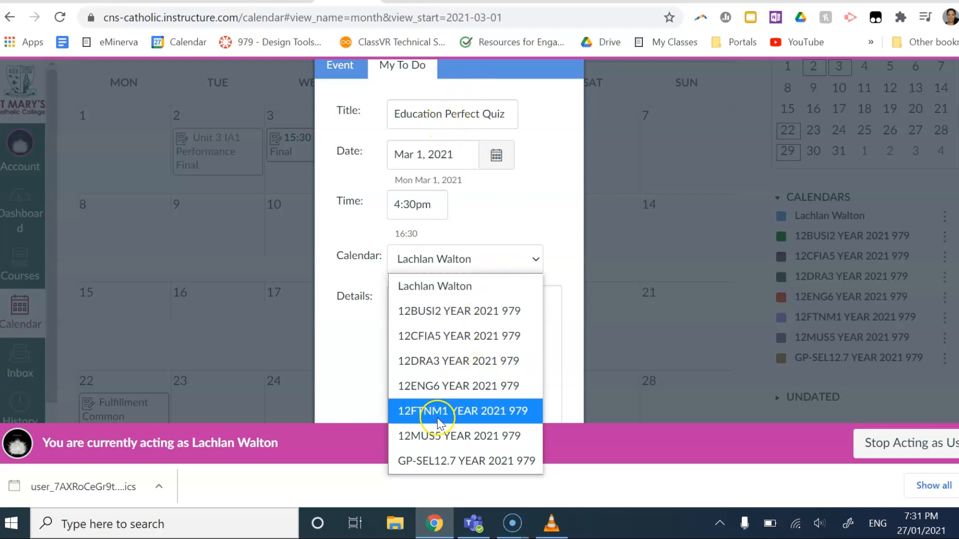
pyautogui.click(431, 381)
pyautogui.scroll(-2, 481, 310)
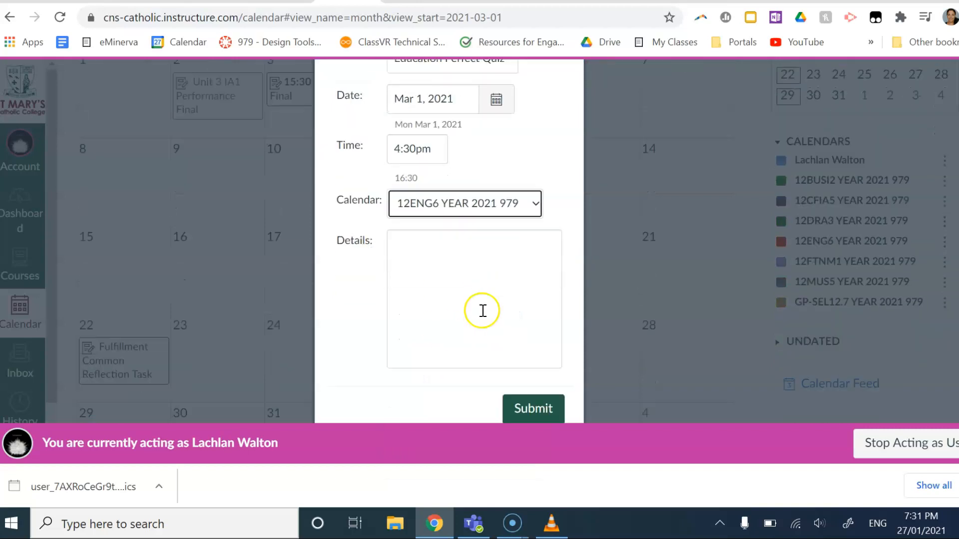
pyautogui.click(453, 245)
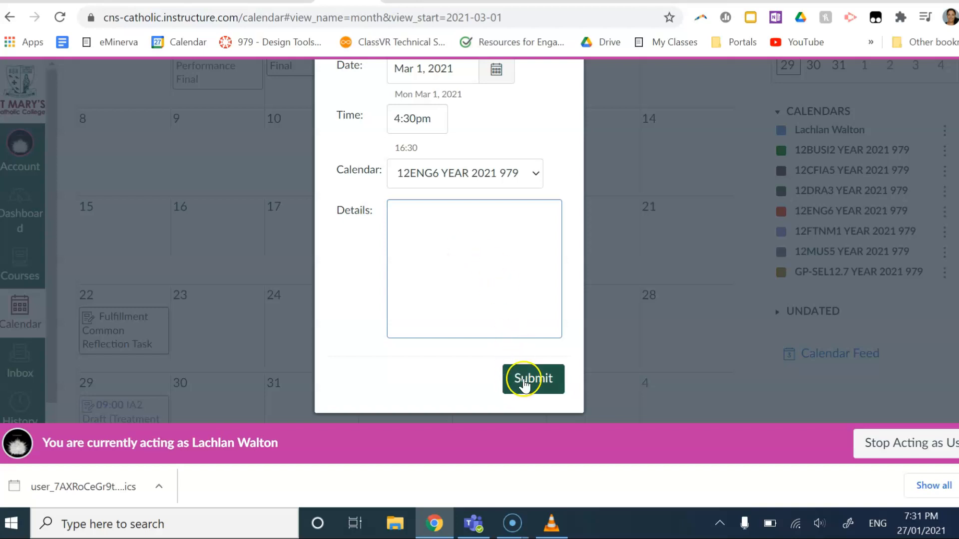
pyautogui.click(523, 384)
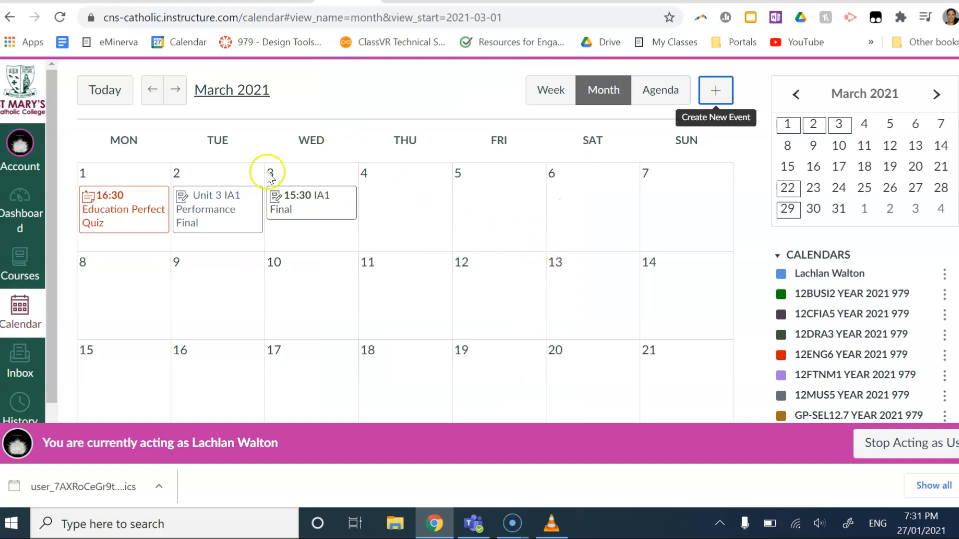
pyautogui.click(110, 222)
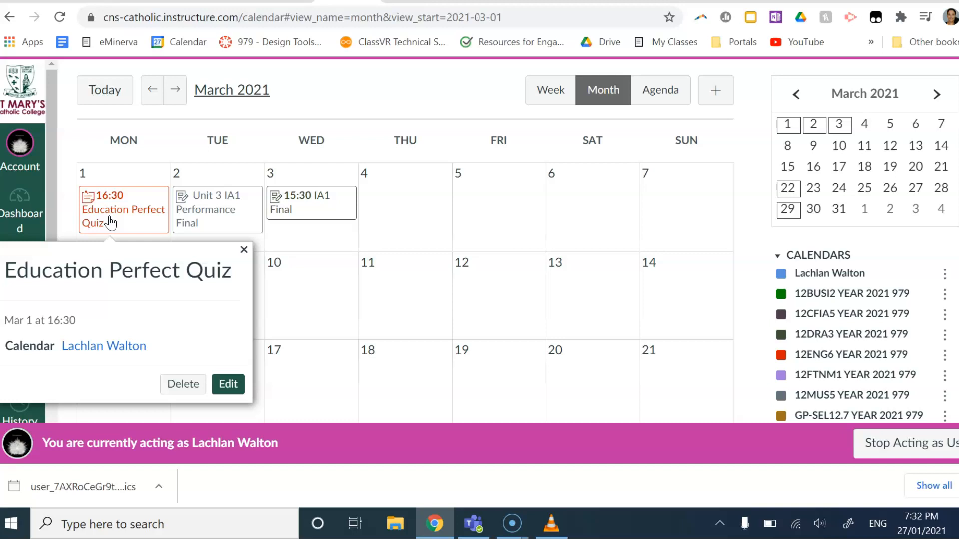
pyautogui.click(115, 214)
pyautogui.click(110, 207)
pyautogui.click(227, 385)
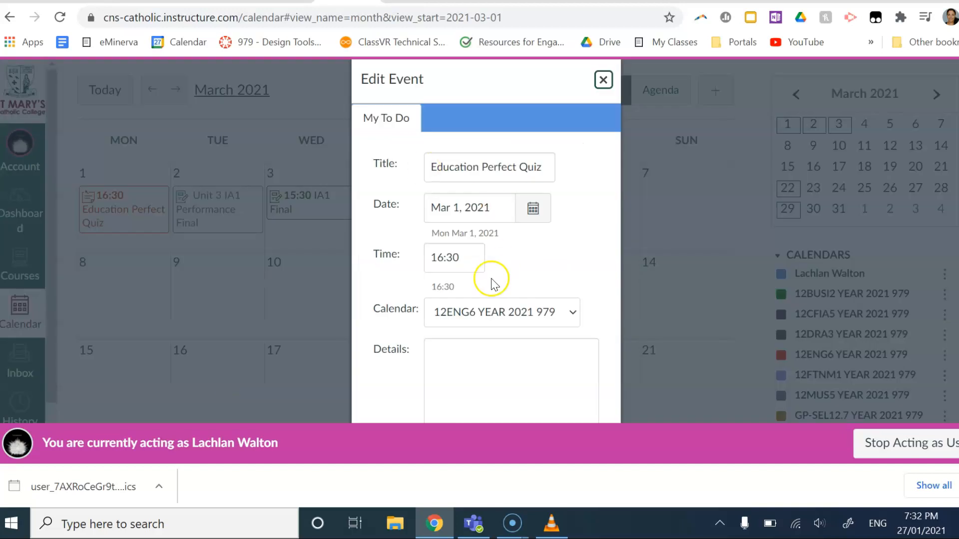
pyautogui.scroll(-4, 492, 280)
pyautogui.scroll(2, 509, 320)
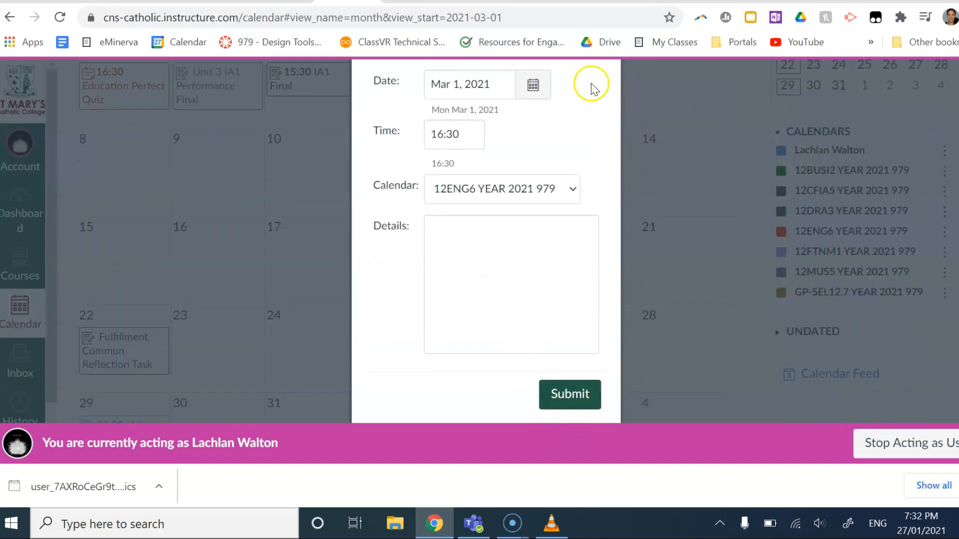
pyautogui.scroll(3, 595, 76)
pyautogui.click(603, 68)
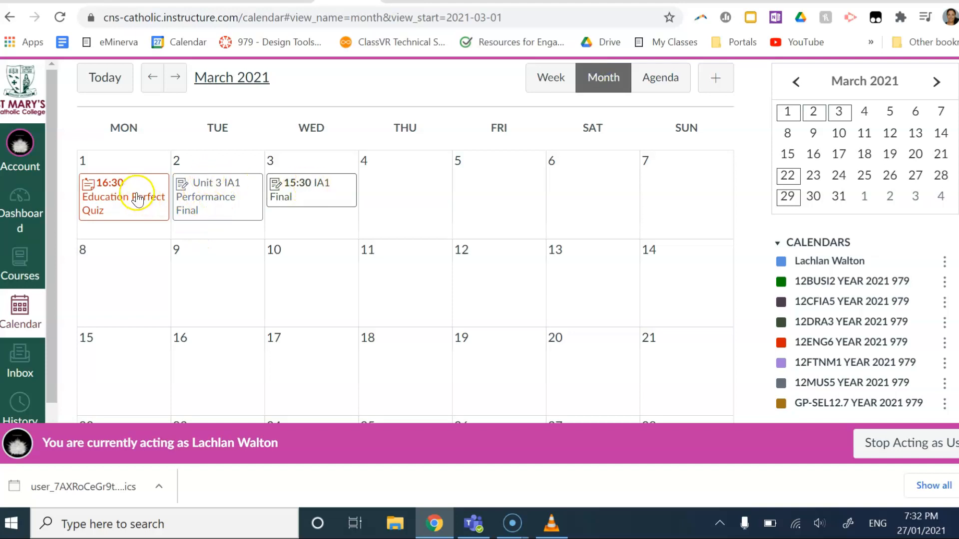
pyautogui.click(89, 186)
pyautogui.scroll(-2, 97, 379)
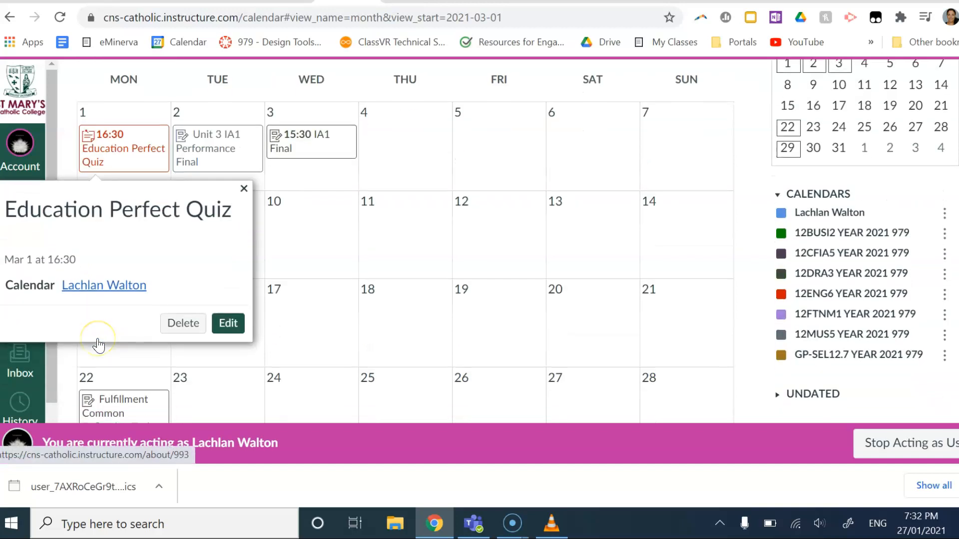
pyautogui.scroll(2, 99, 345)
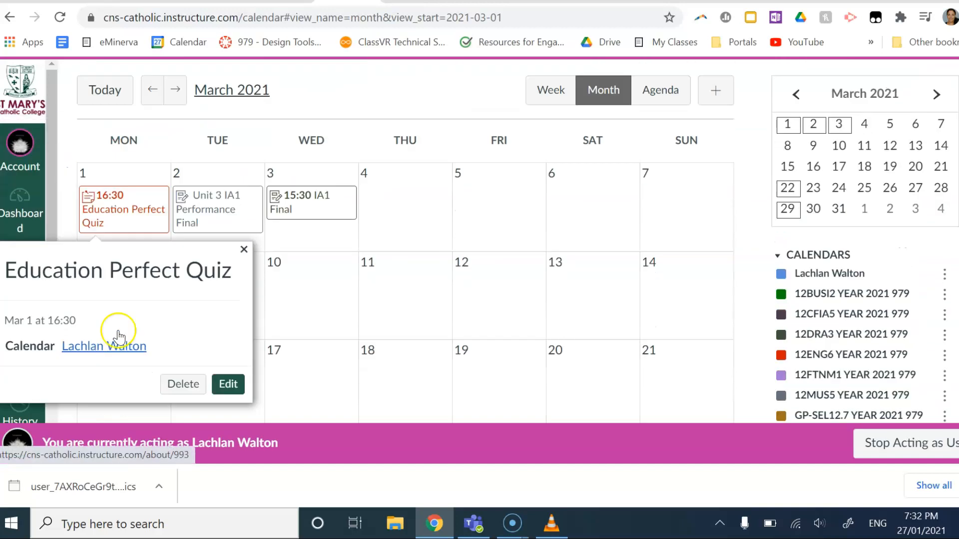
pyautogui.click(958, 486)
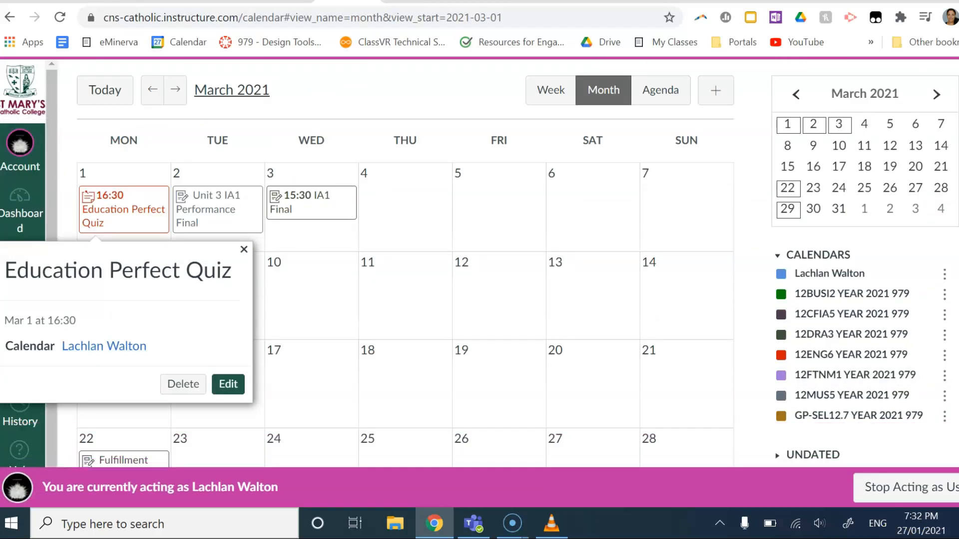
pyautogui.click(604, 444)
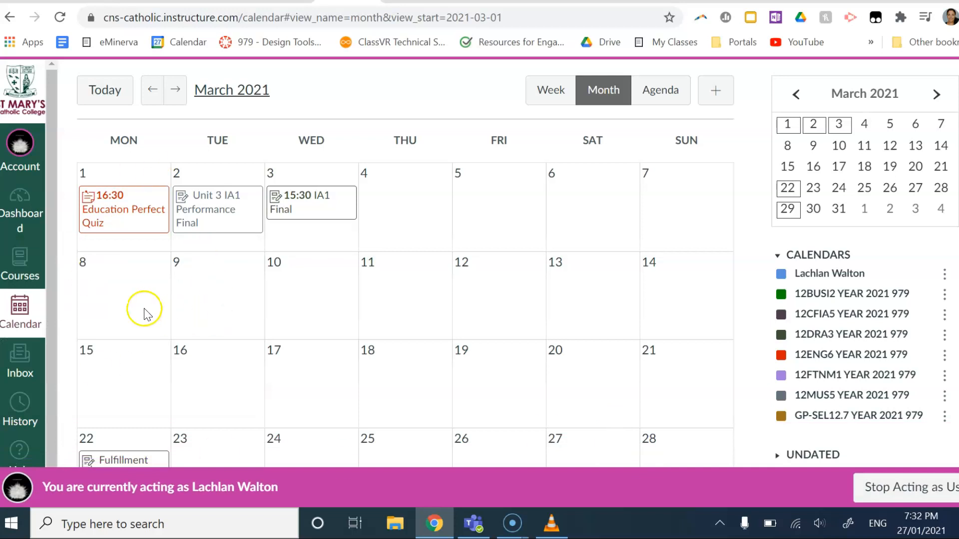
pyautogui.scroll(-1, 442, 280)
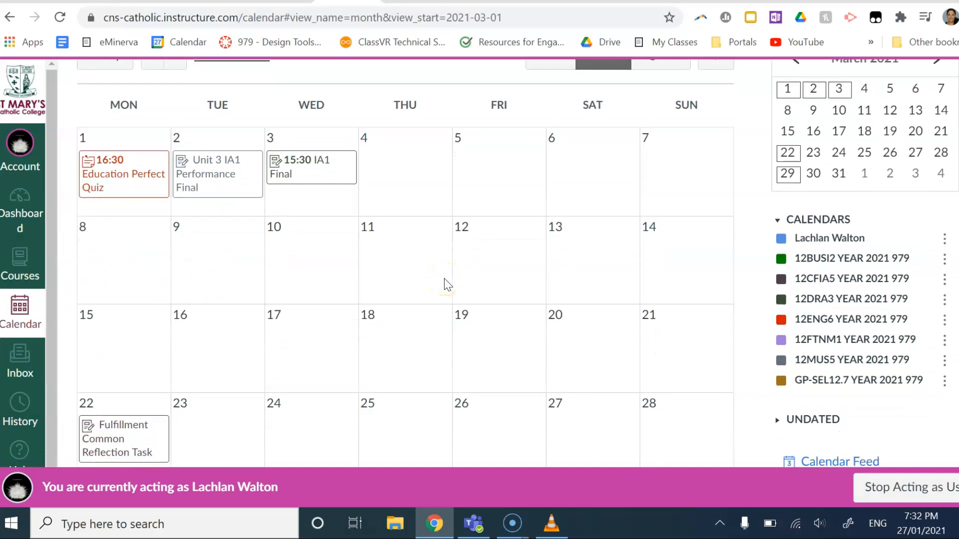
pyautogui.scroll(1, 447, 284)
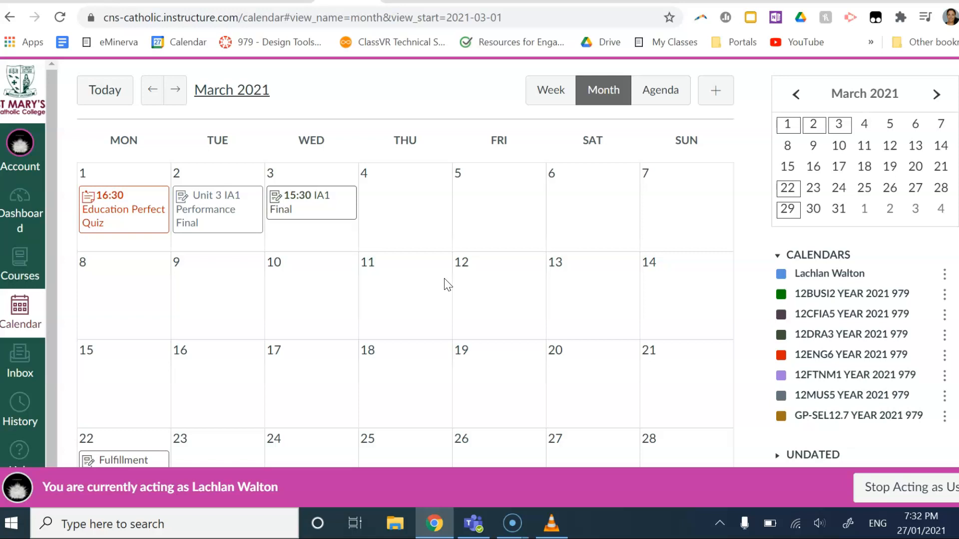
# Step: Copy the Calendar Feed link, close the feed window, and move to the Google Calendar tab
pyautogui.scroll(-3, 430, 285)
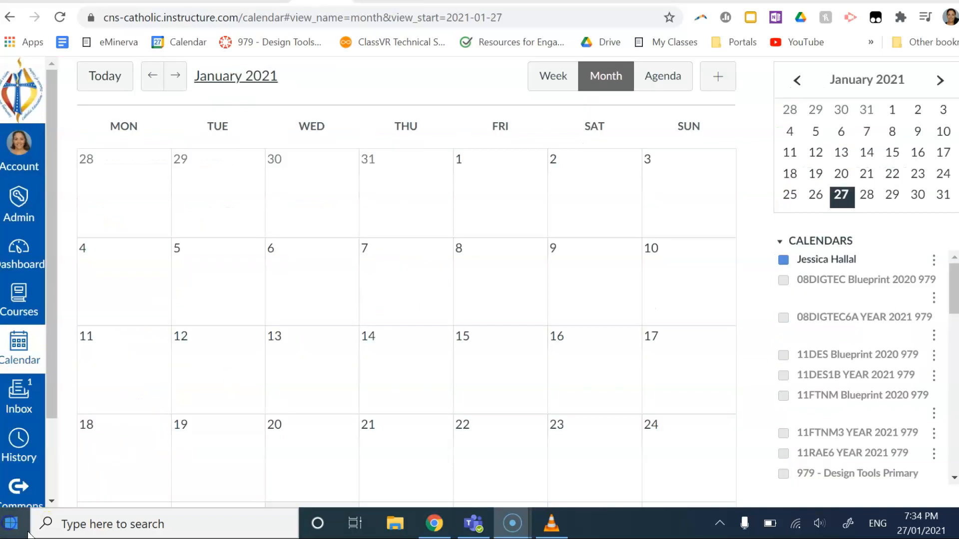
pyautogui.scroll(-2, 554, 324)
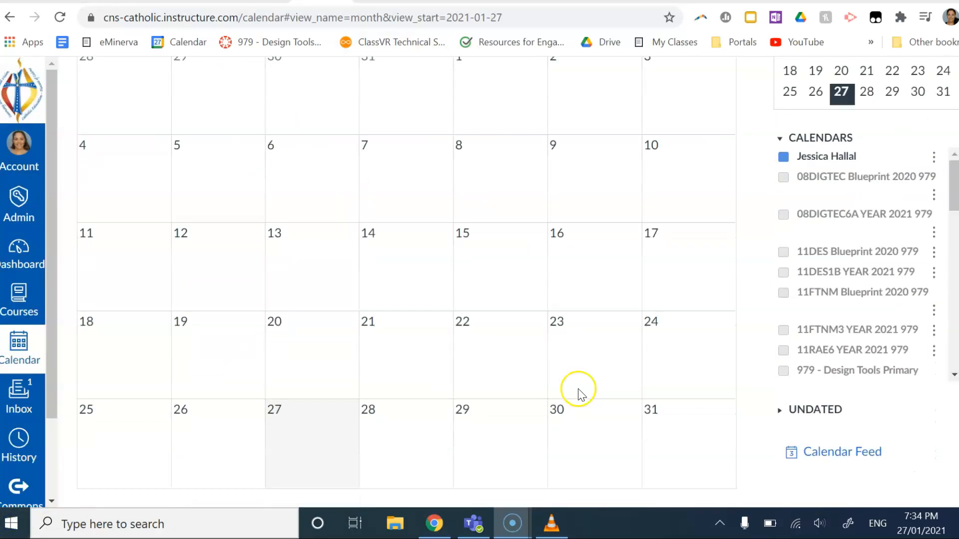
pyautogui.click(868, 455)
pyautogui.click(458, 320)
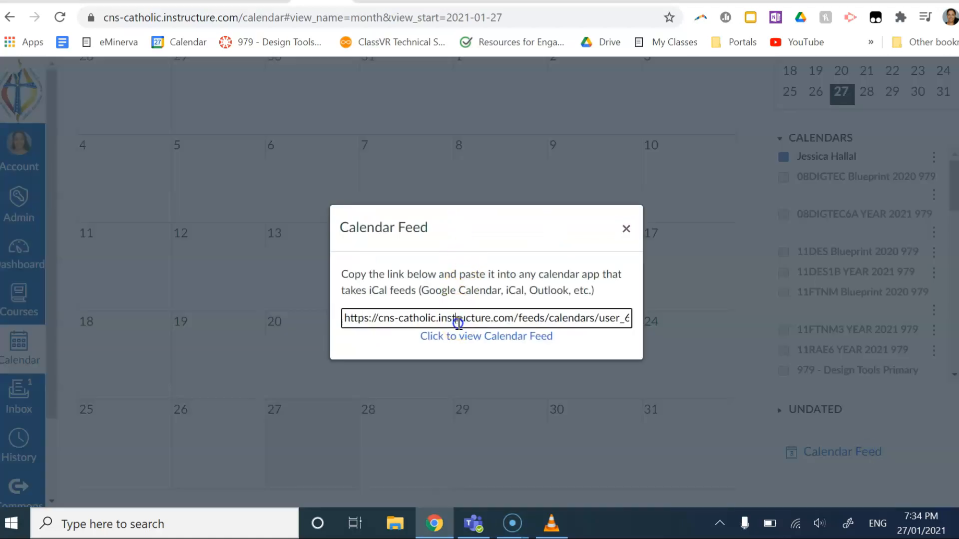
pyautogui.tripleClick(458, 322)
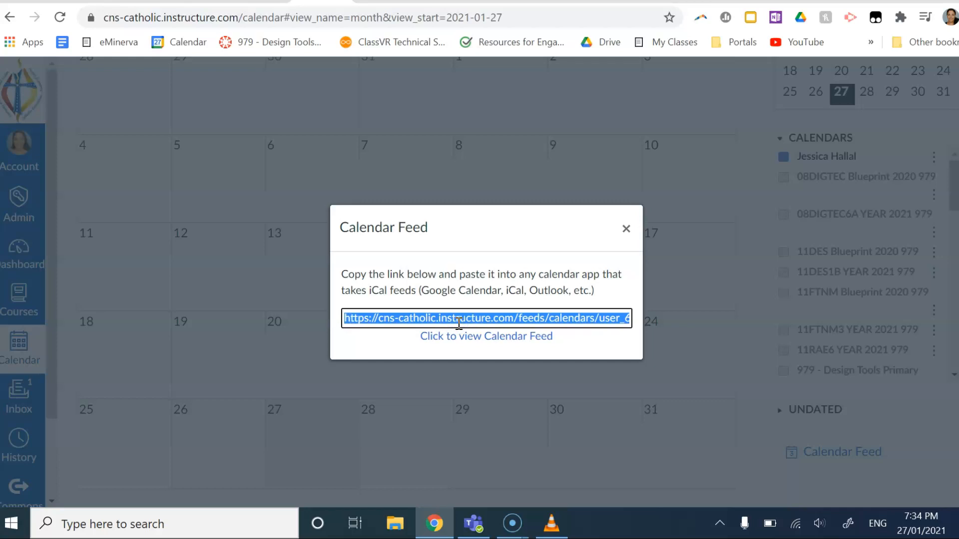
pyautogui.click(626, 231)
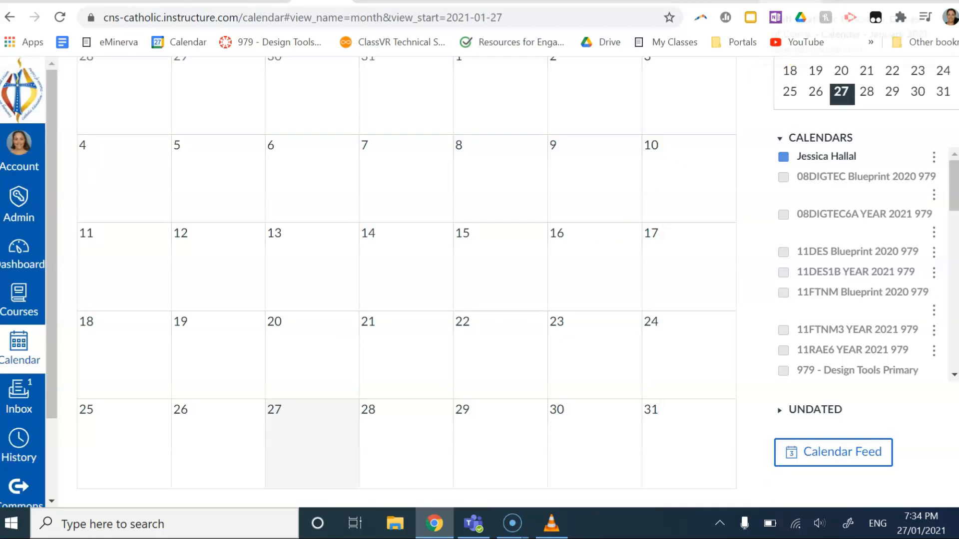
pyautogui.click(789, 1)
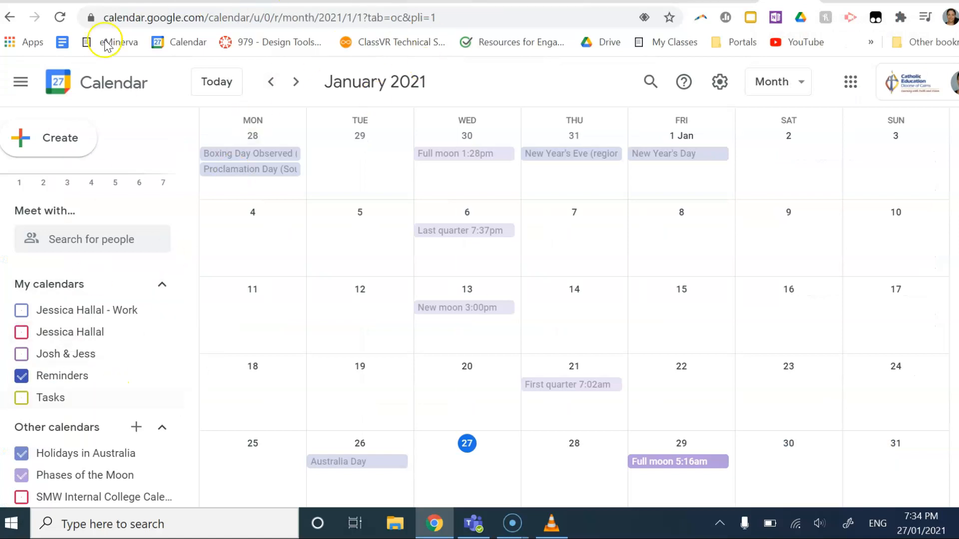
# Step: Add the Canvas calendar feed to Google Calendar from its pasted URL, then return to the month view
pyautogui.click(137, 428)
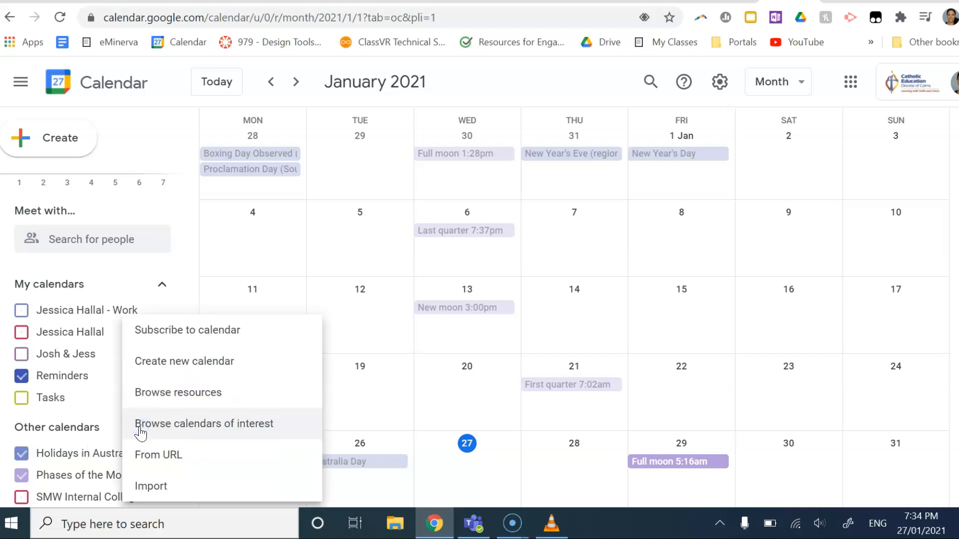
pyautogui.click(161, 462)
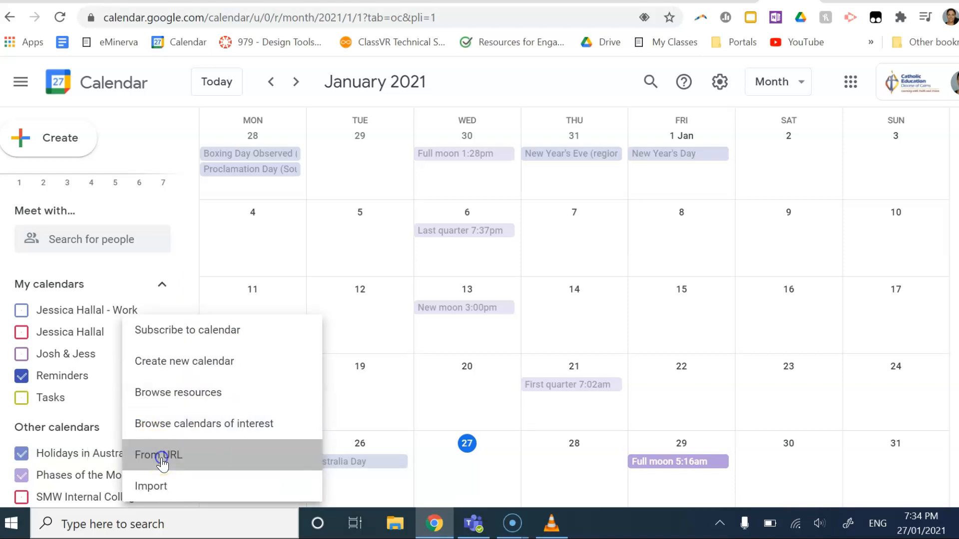
pyautogui.click(378, 172)
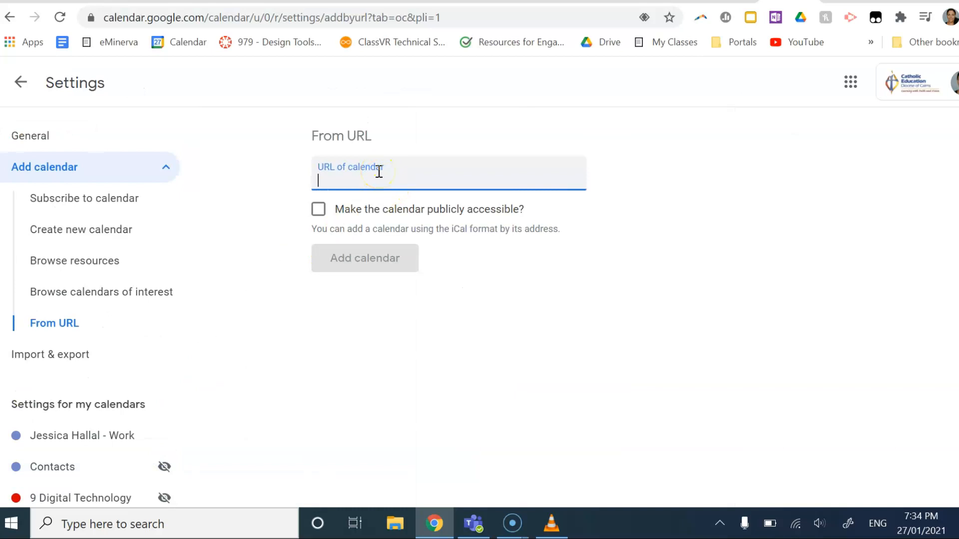
pyautogui.hotkey('ctrl', 'v')
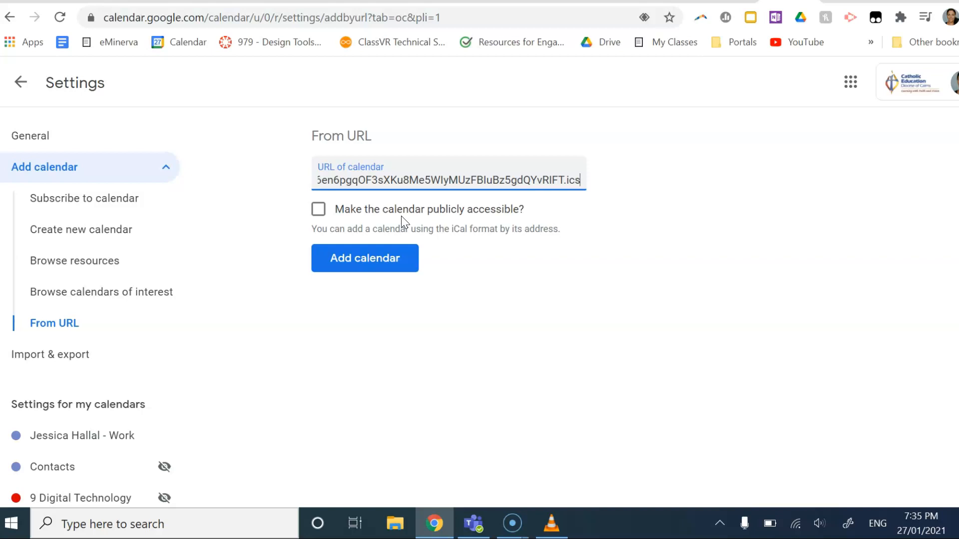
pyautogui.click(390, 260)
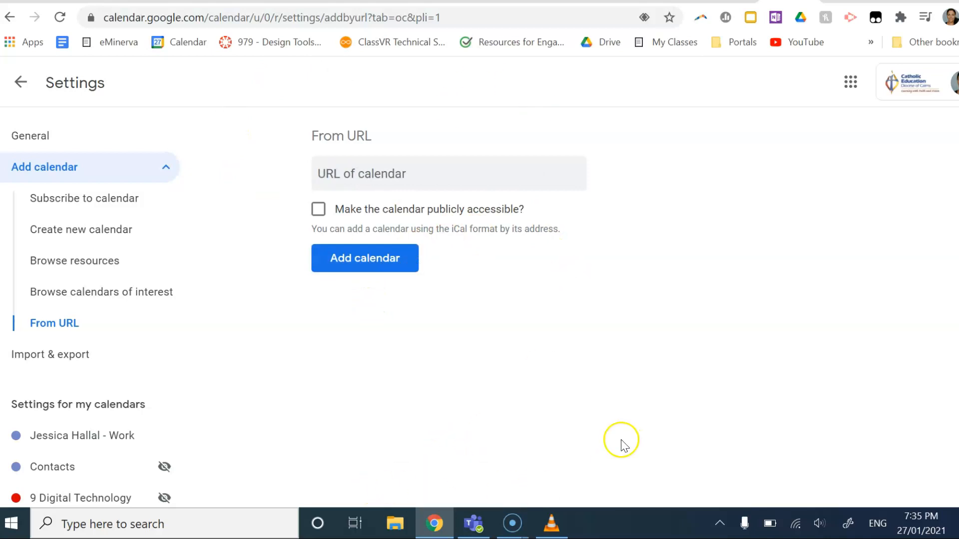
pyautogui.click(19, 83)
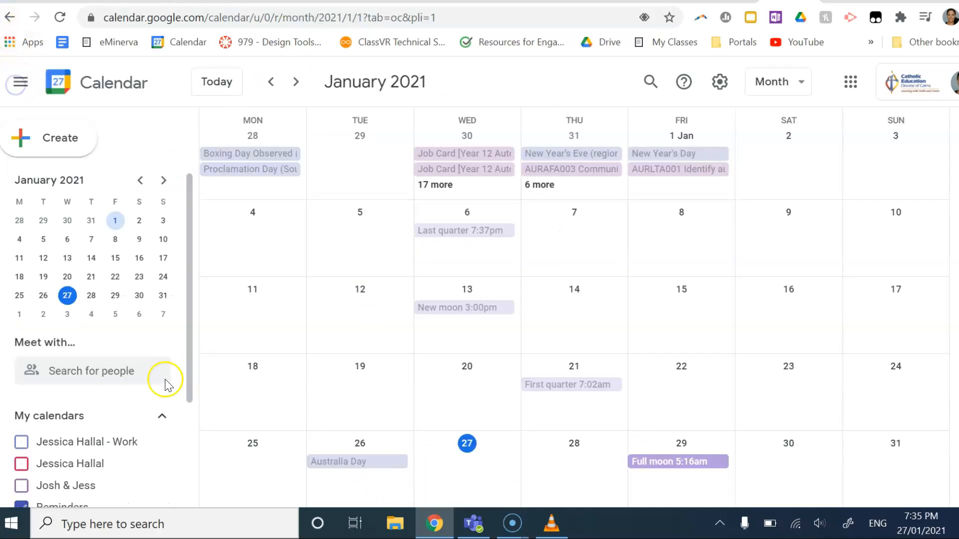
# Step: Change the Canvas calendar's colour under Other calendars to Tomato
pyautogui.scroll(-3, 182, 434)
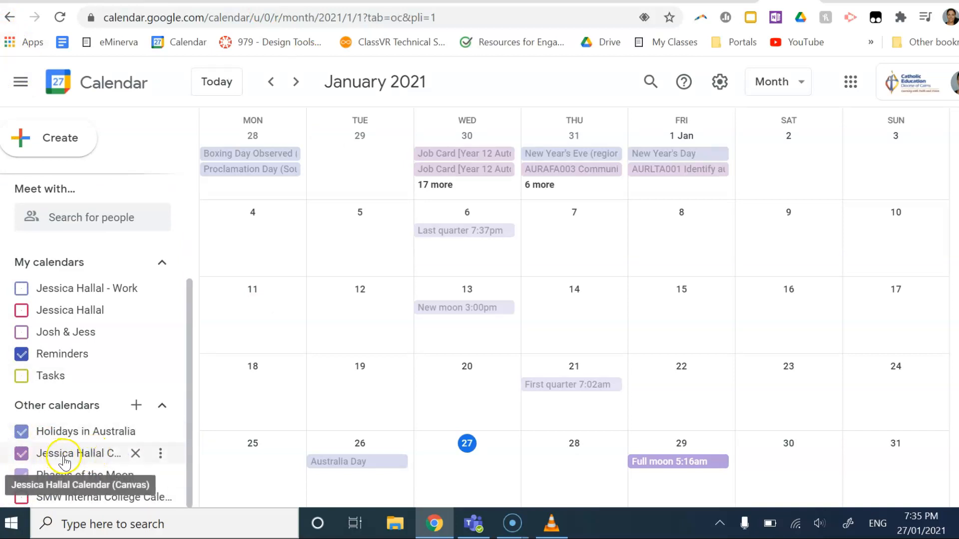
pyautogui.click(161, 454)
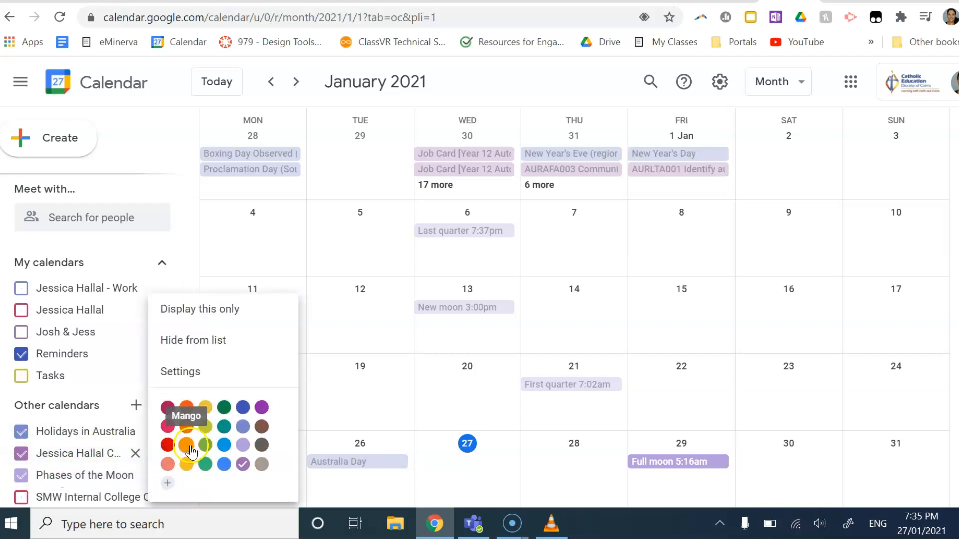
pyautogui.click(168, 445)
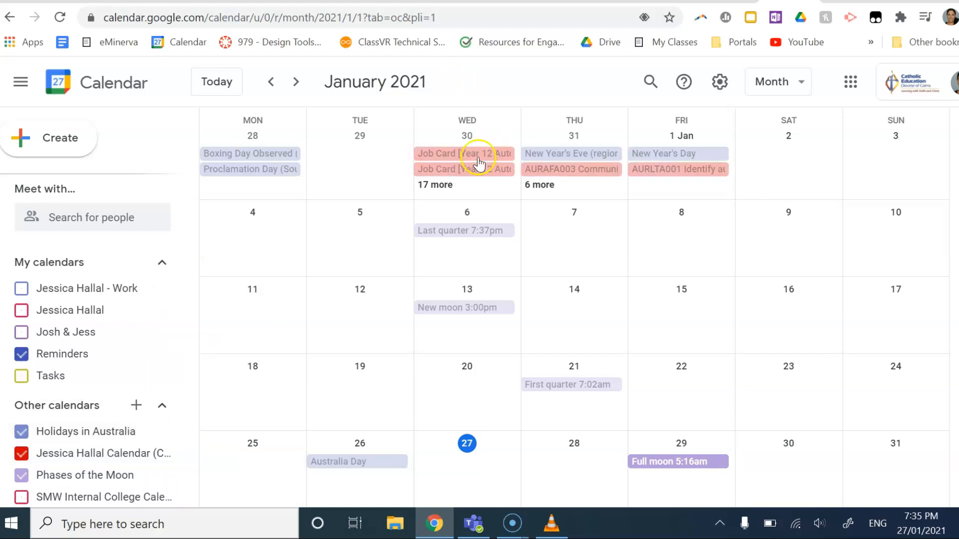
pyautogui.scroll(1, 484, 220)
pyautogui.scroll(-1, 485, 220)
pyautogui.scroll(1, 485, 220)
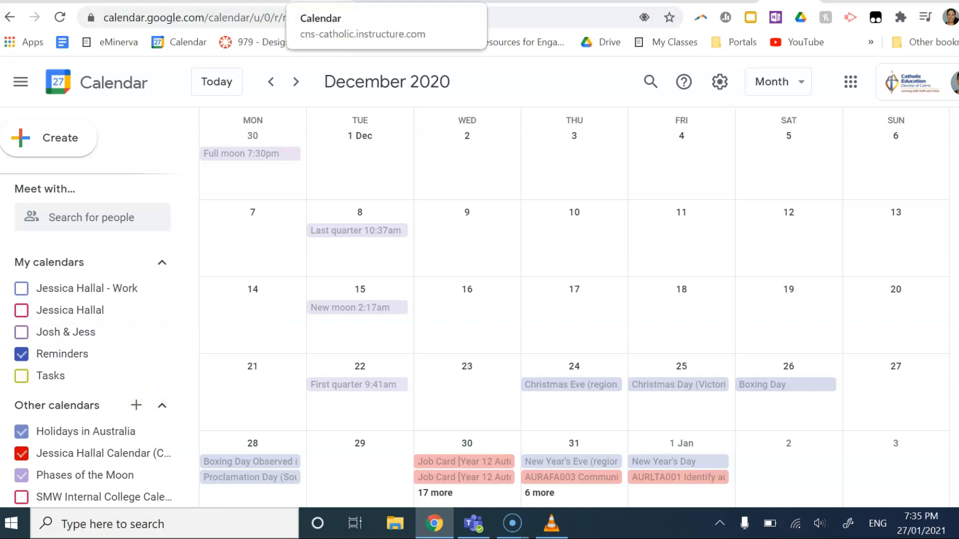
# Step: Switch to the Canvas Calendar browser tab showing January 2021 and scroll to the top
pyautogui.click(317, 3)
pyautogui.scroll(2, 516, 426)
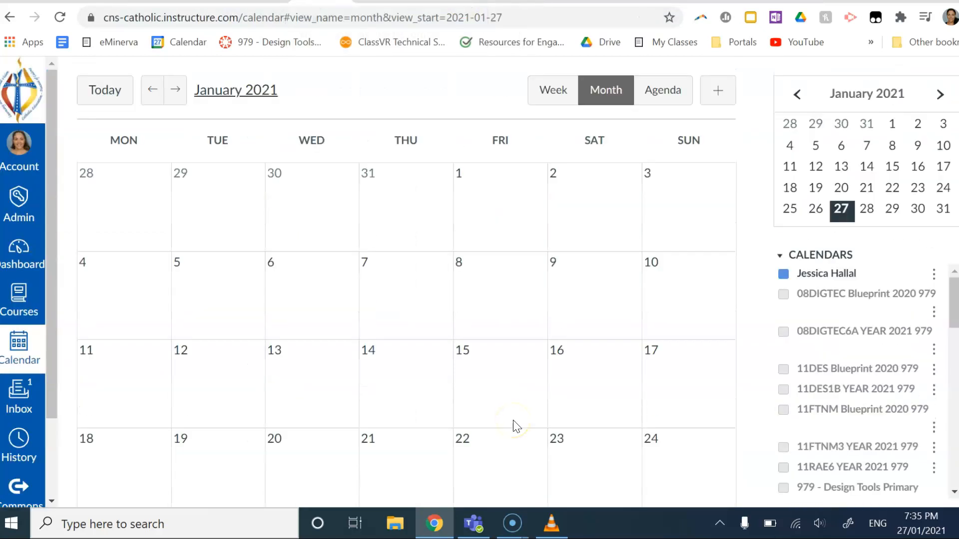